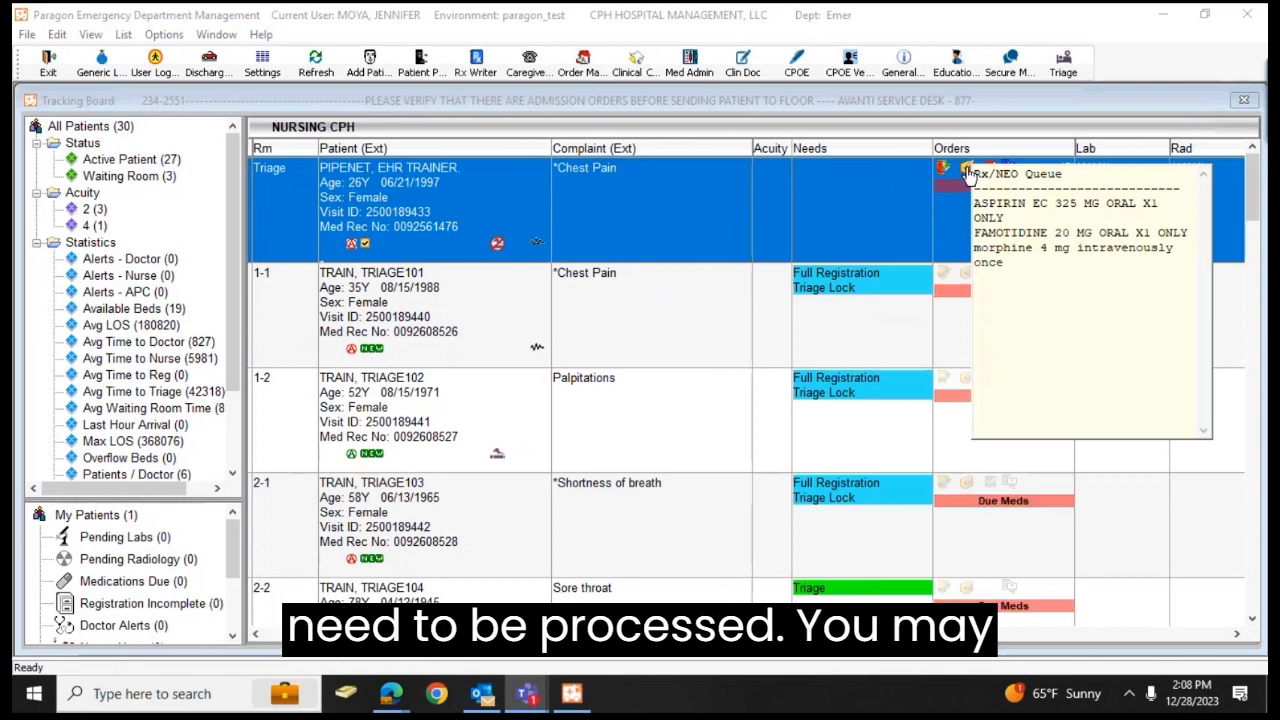
Step: Open the triage patient's Rx/NEO queue and choose MORPHINE SYRINGE INJ SYRINGE 4 MG/ML for the morphine order with frequency X1
{"action": "double_click", "coordinate": [966, 168]}
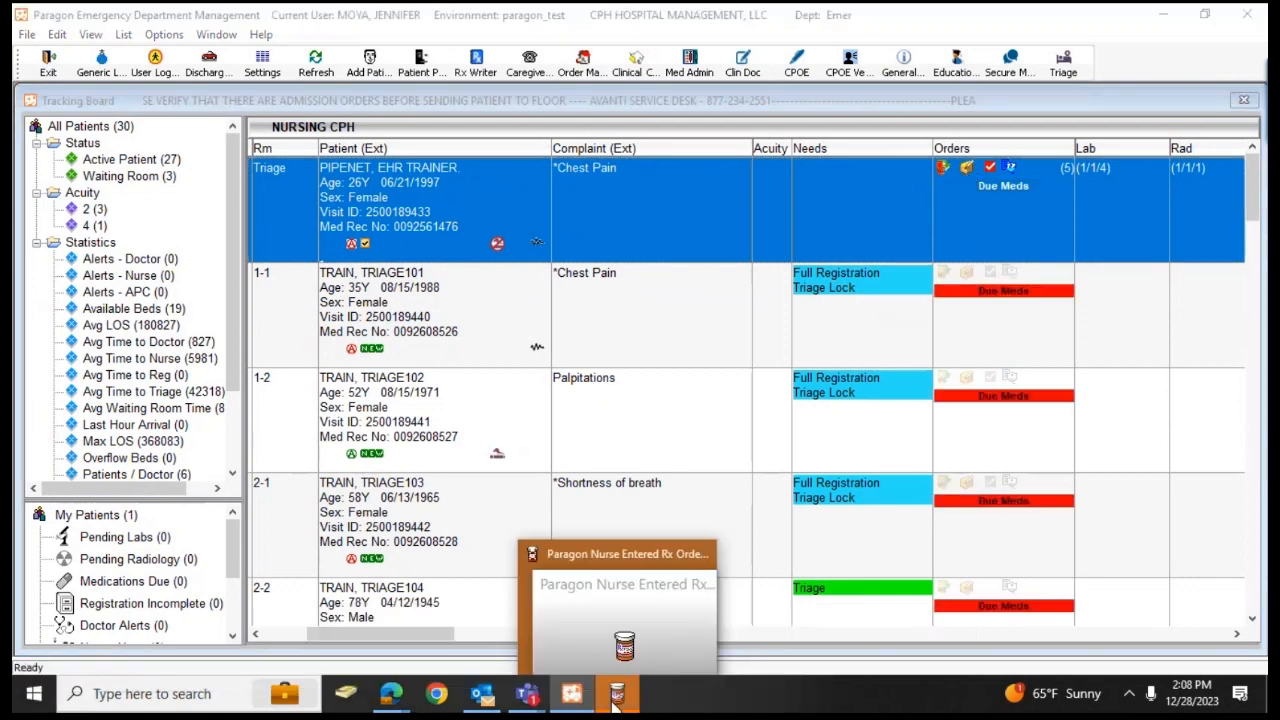
{"action": "left_click", "coordinate": [616, 700]}
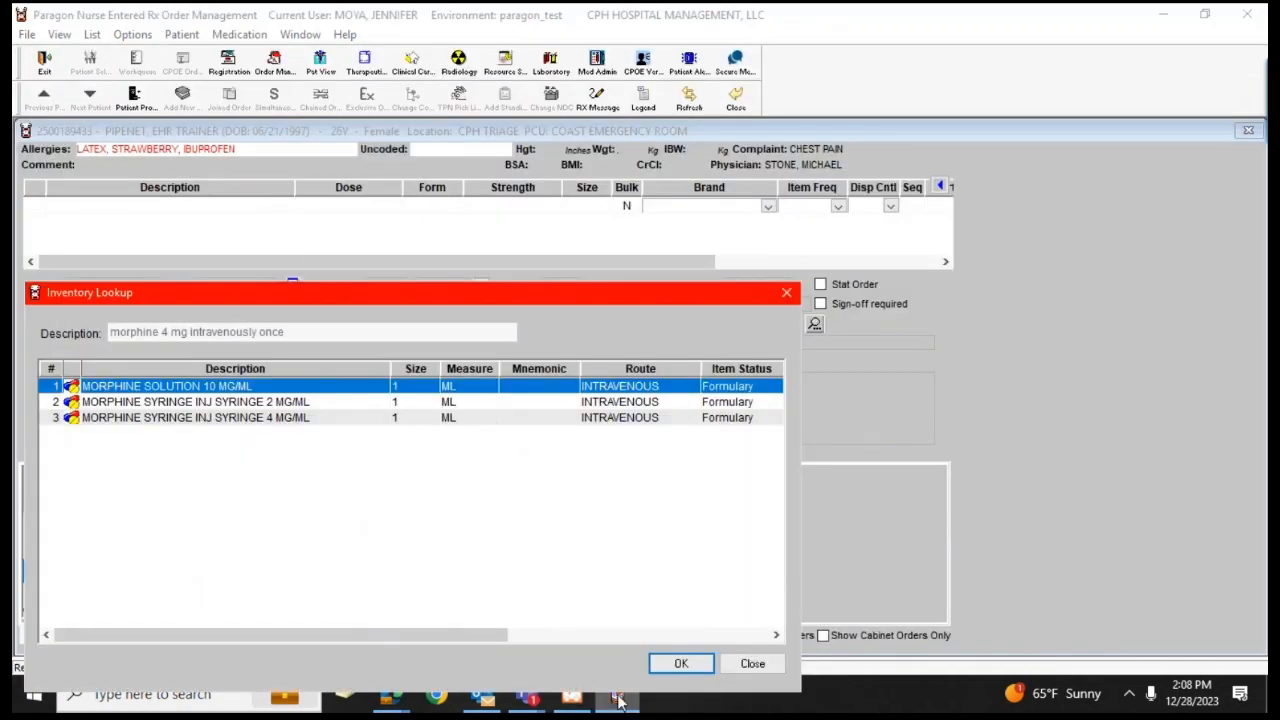
{"action": "mouse_move", "coordinate": [619, 702]}
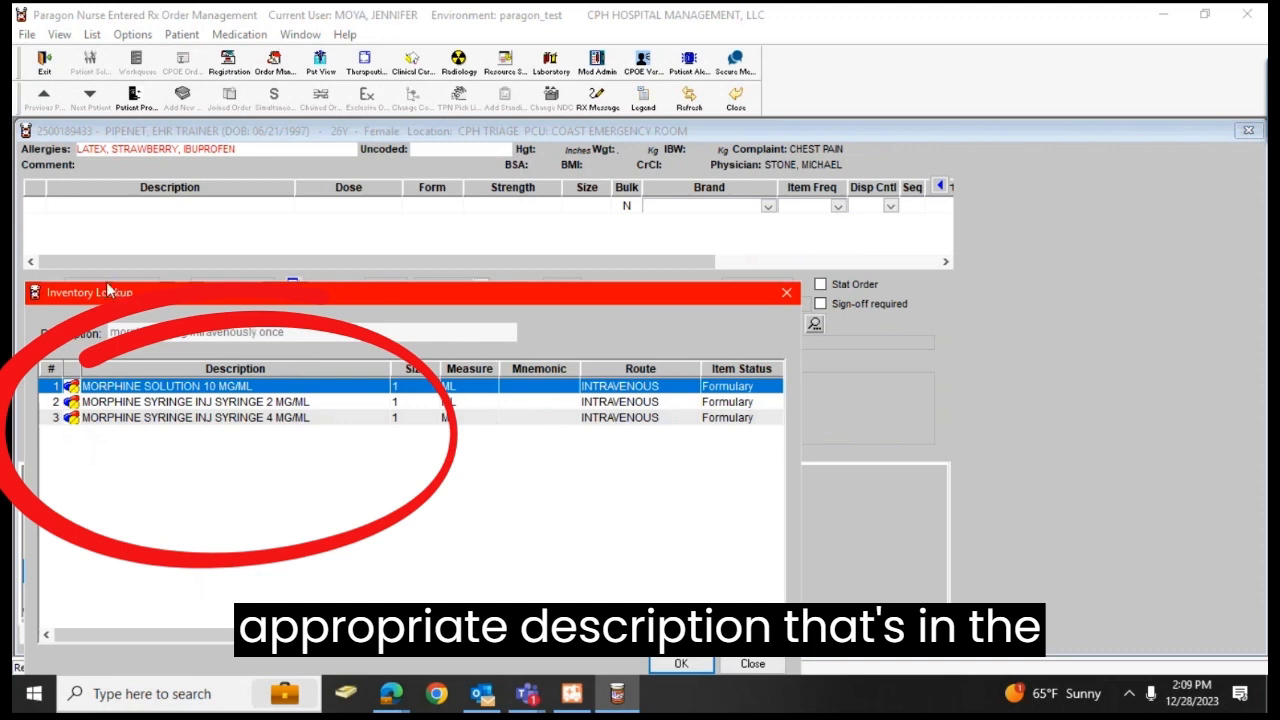
{"action": "left_click", "coordinate": [216, 418]}
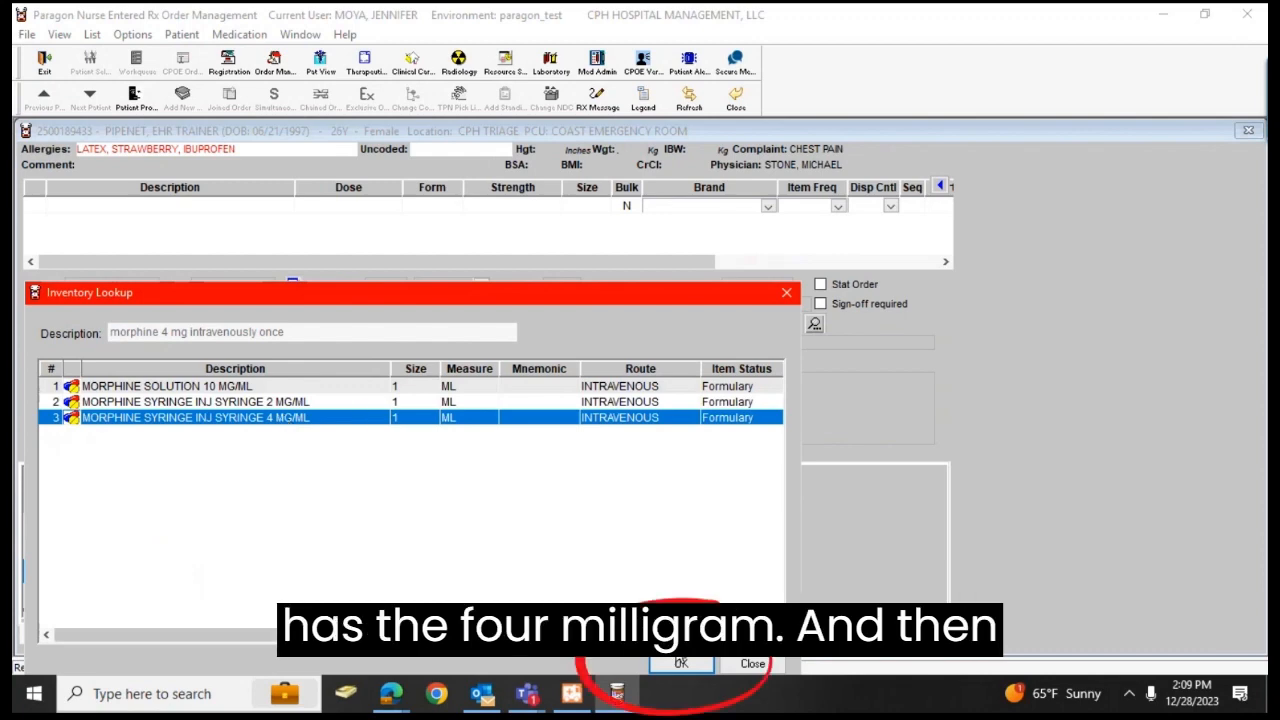
{"action": "left_click", "coordinate": [680, 663]}
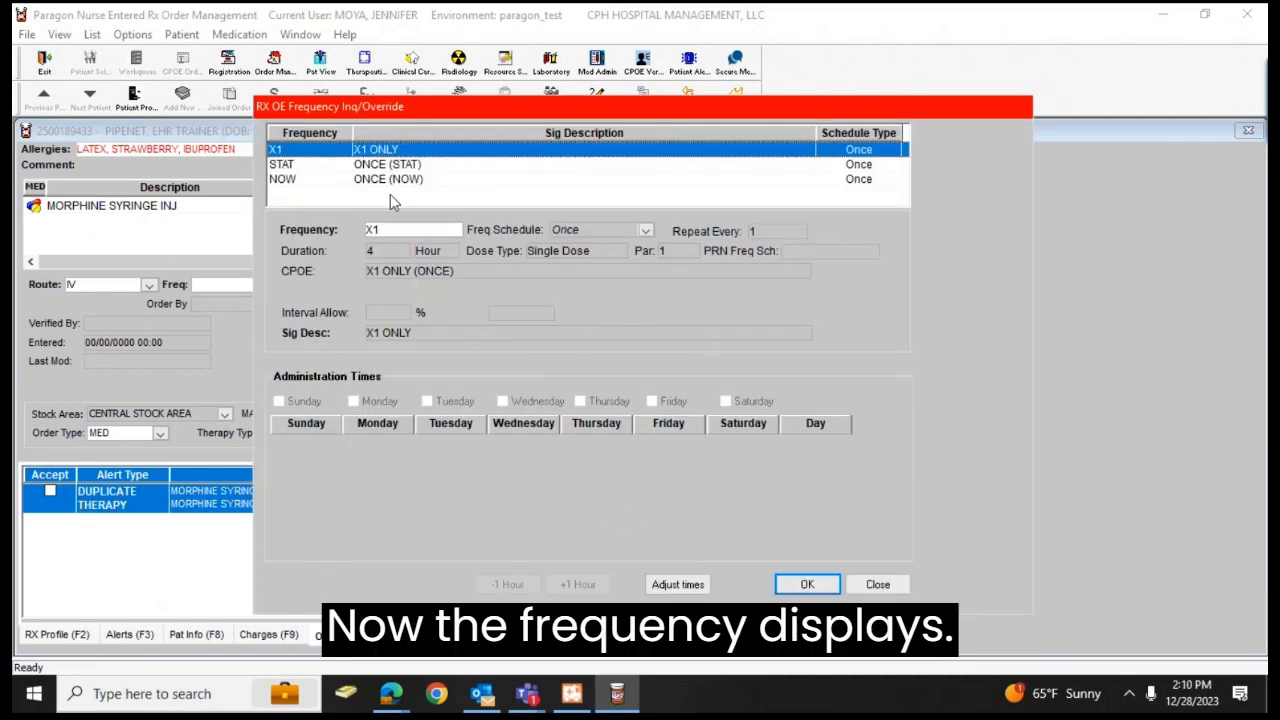
{"action": "left_click", "coordinate": [808, 584]}
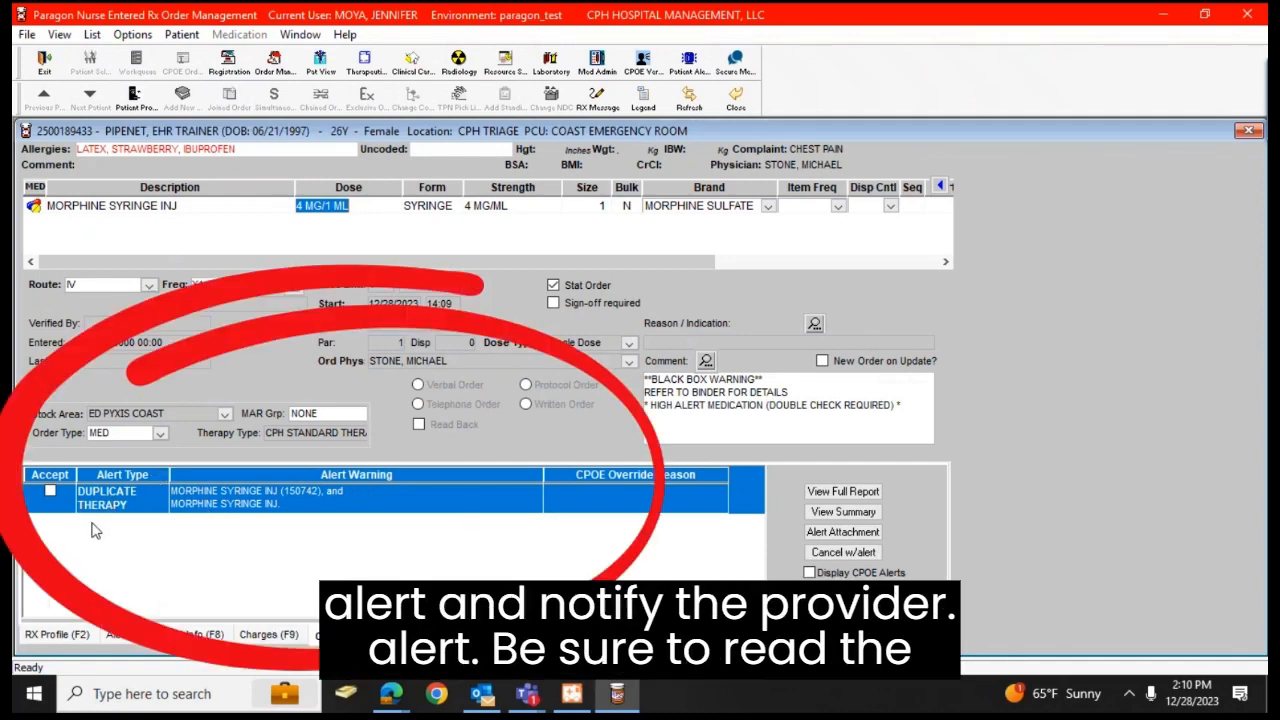
Step: Accept the morphine order's duplicate therapy alert with the override reason Per Patient's Clinical Needs
{"action": "left_click", "coordinate": [50, 491]}
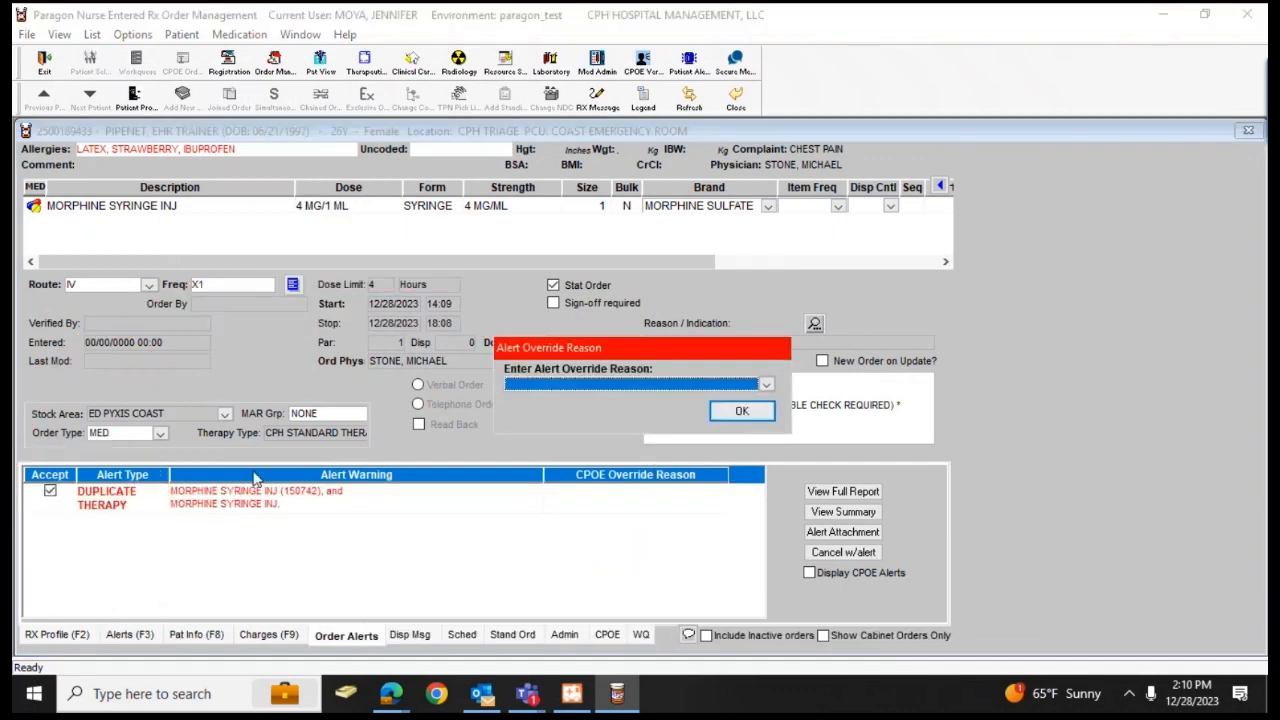
{"action": "left_click", "coordinate": [752, 384]}
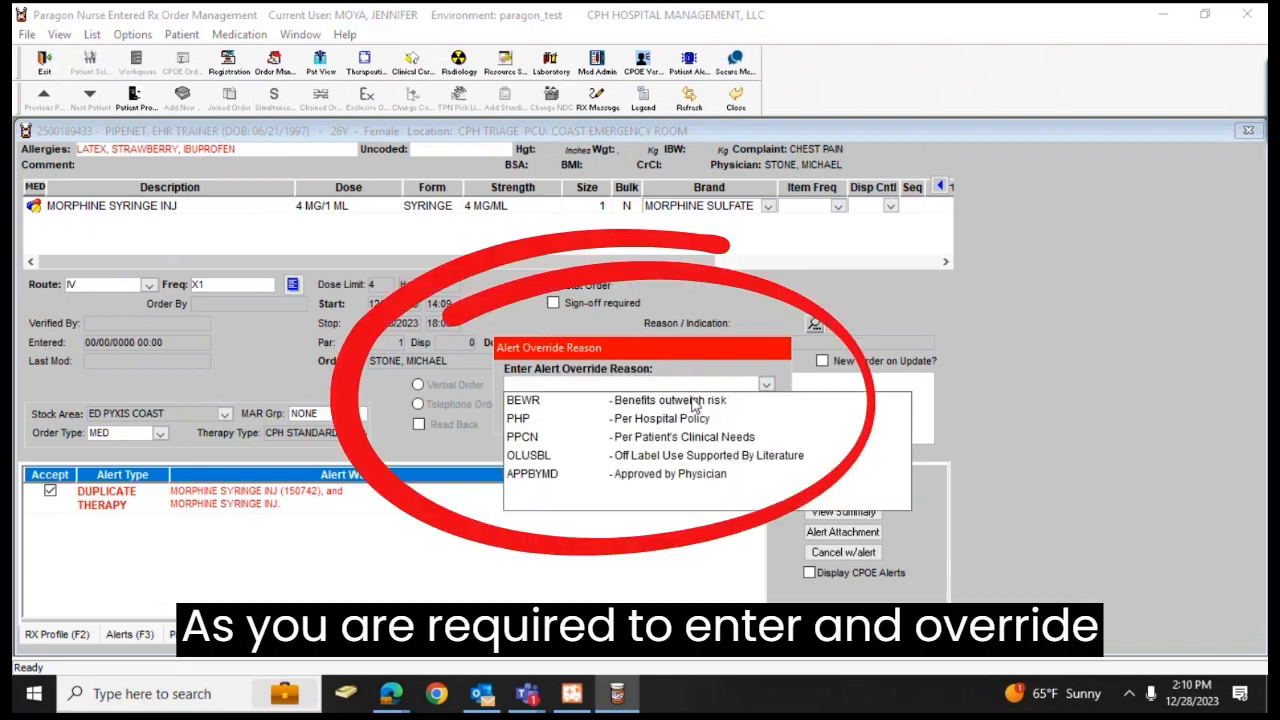
{"action": "left_click", "coordinate": [595, 441]}
{"action": "left_click", "coordinate": [742, 410]}
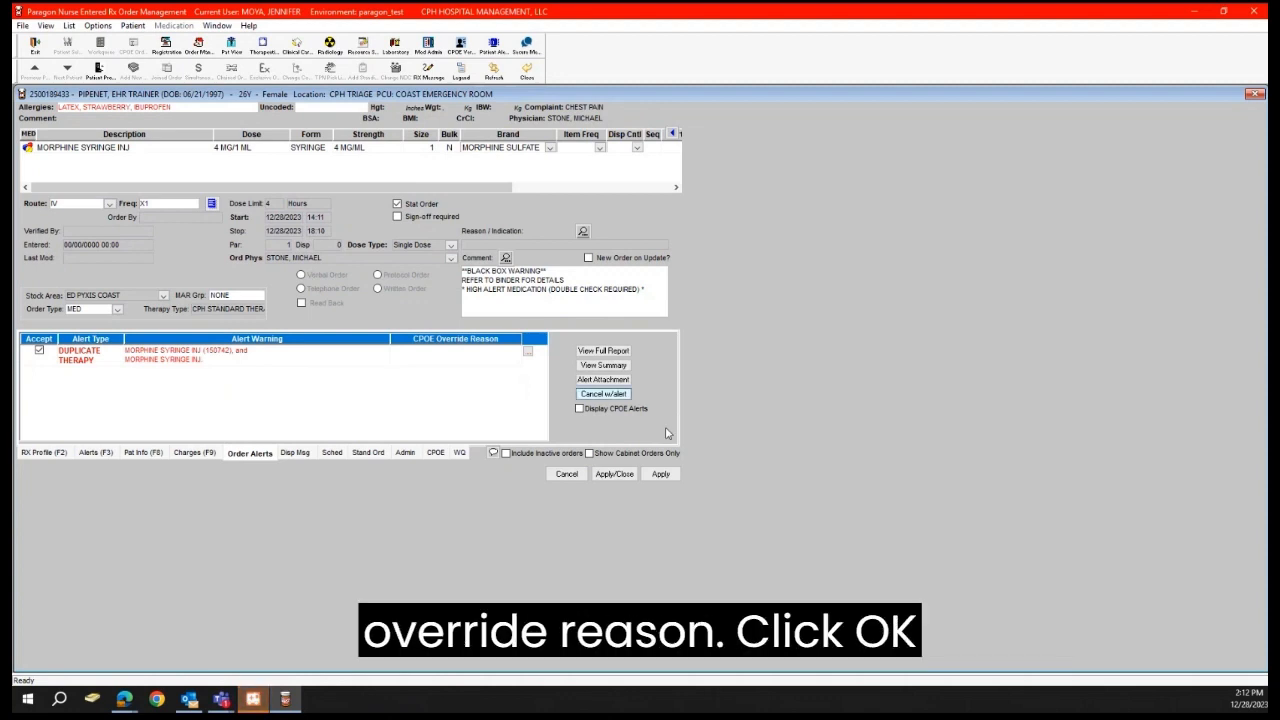
Step: Apply and add the morphine order, overriding all remaining alerts with Per Patient's Clinical Needs
{"action": "left_click", "coordinate": [660, 475]}
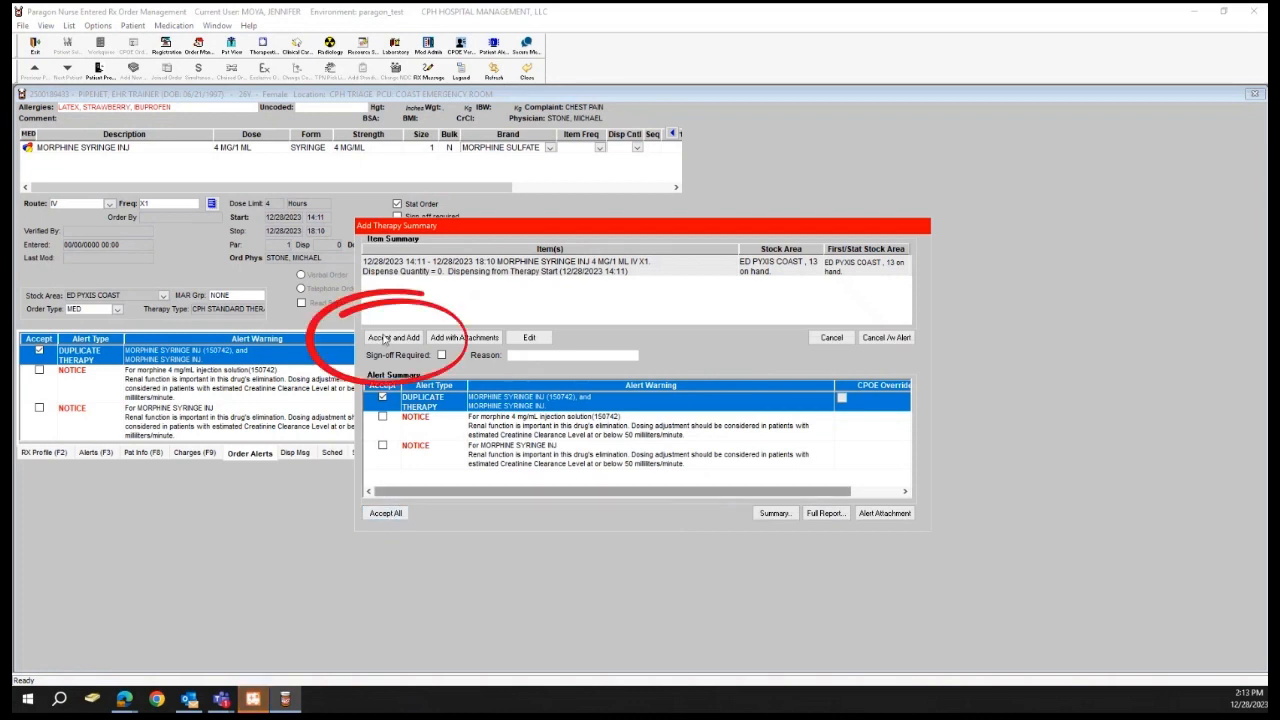
{"action": "left_click", "coordinate": [385, 338]}
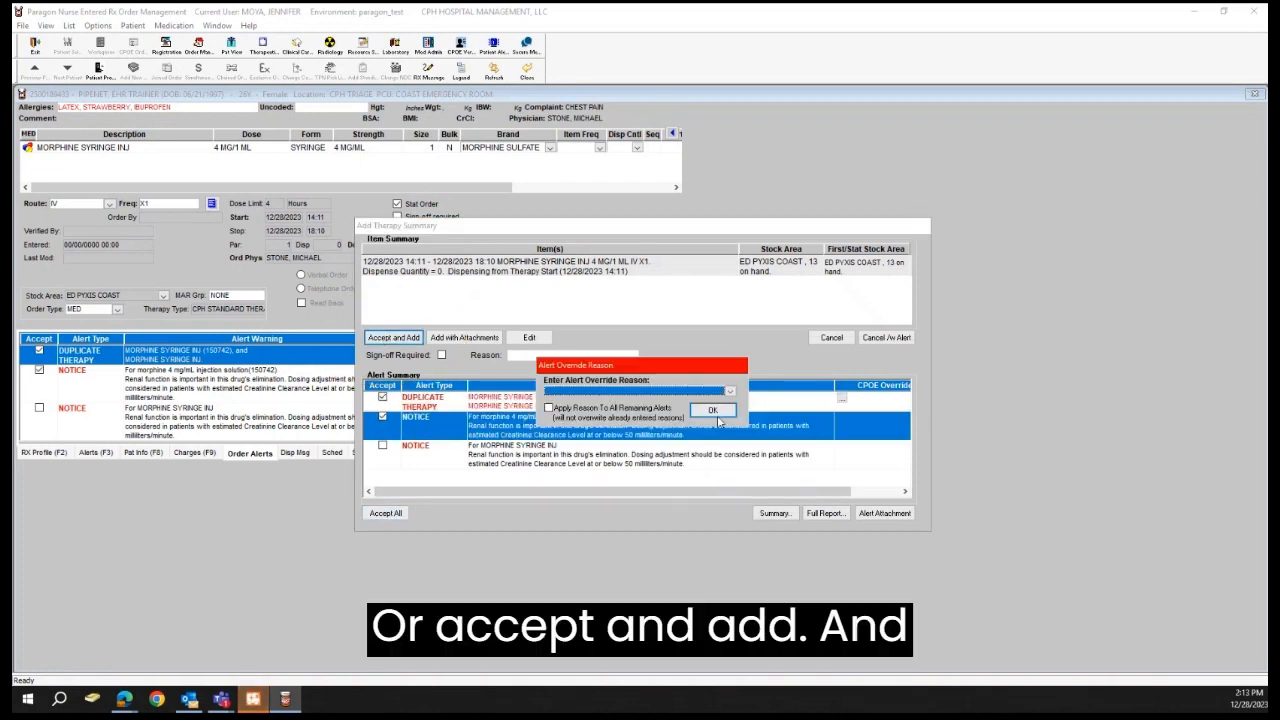
{"action": "left_click", "coordinate": [730, 391]}
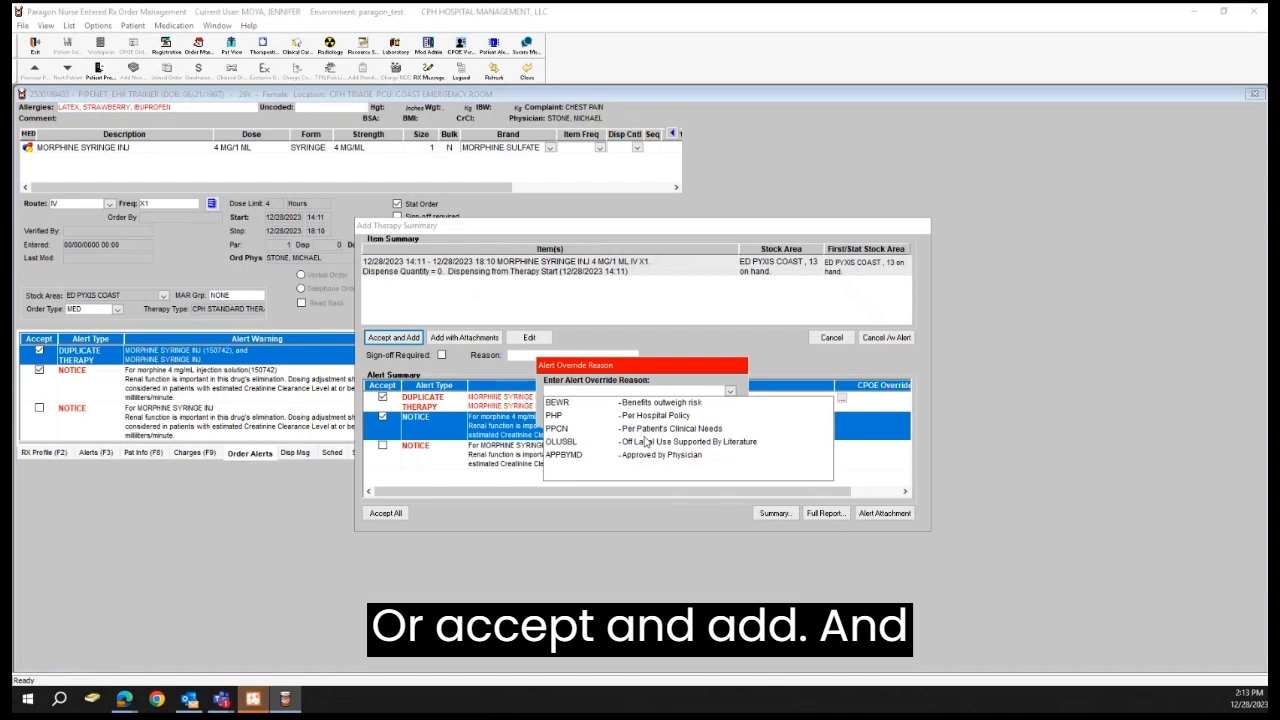
{"action": "left_click", "coordinate": [655, 430]}
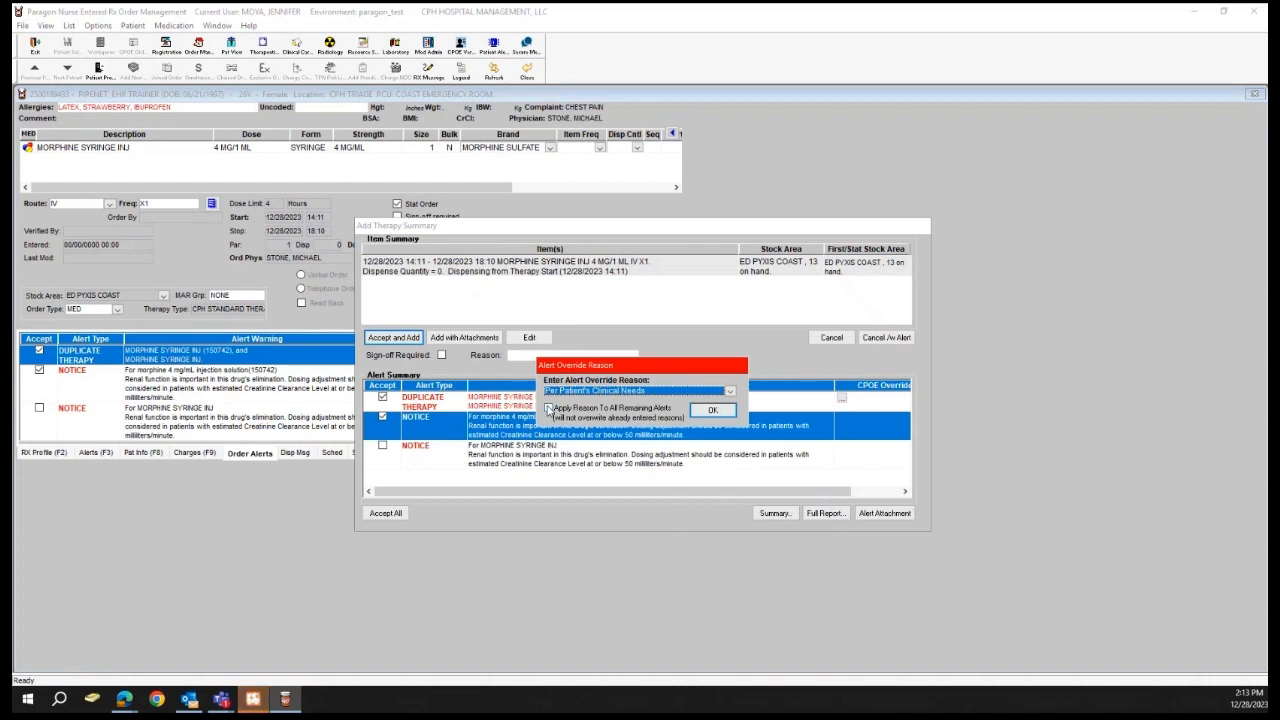
{"action": "left_click", "coordinate": [548, 409]}
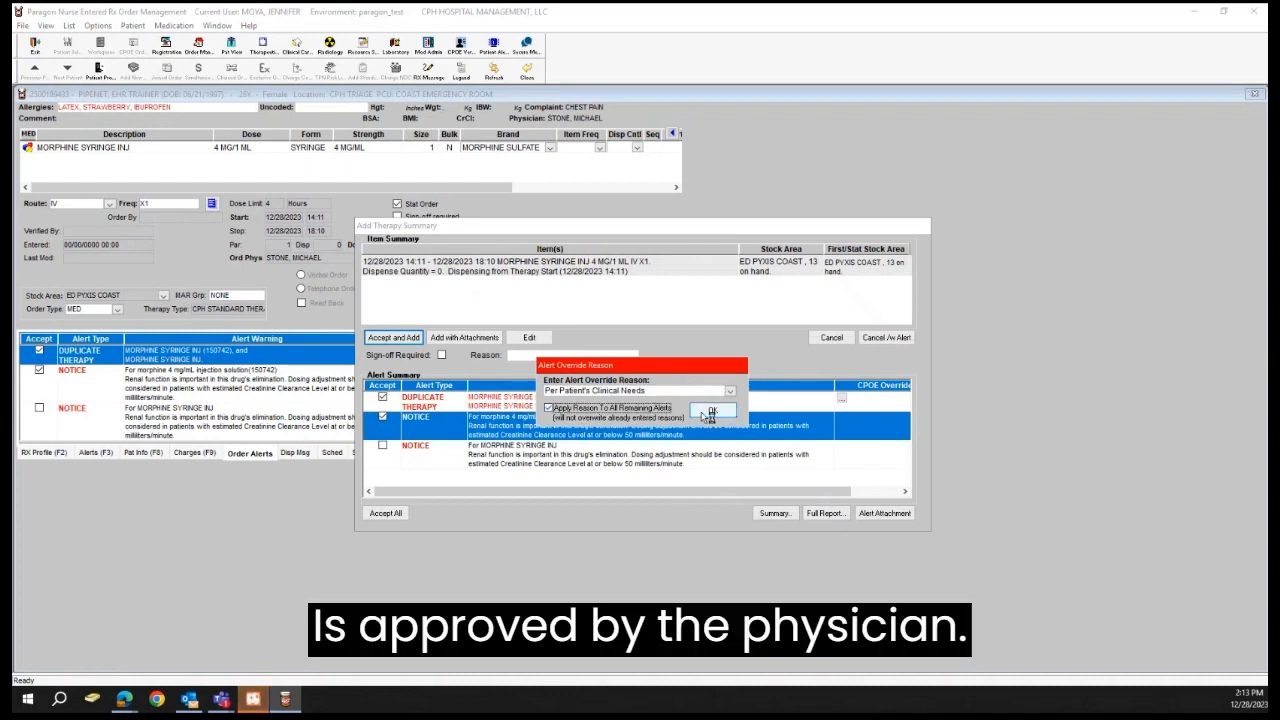
{"action": "left_click", "coordinate": [705, 411]}
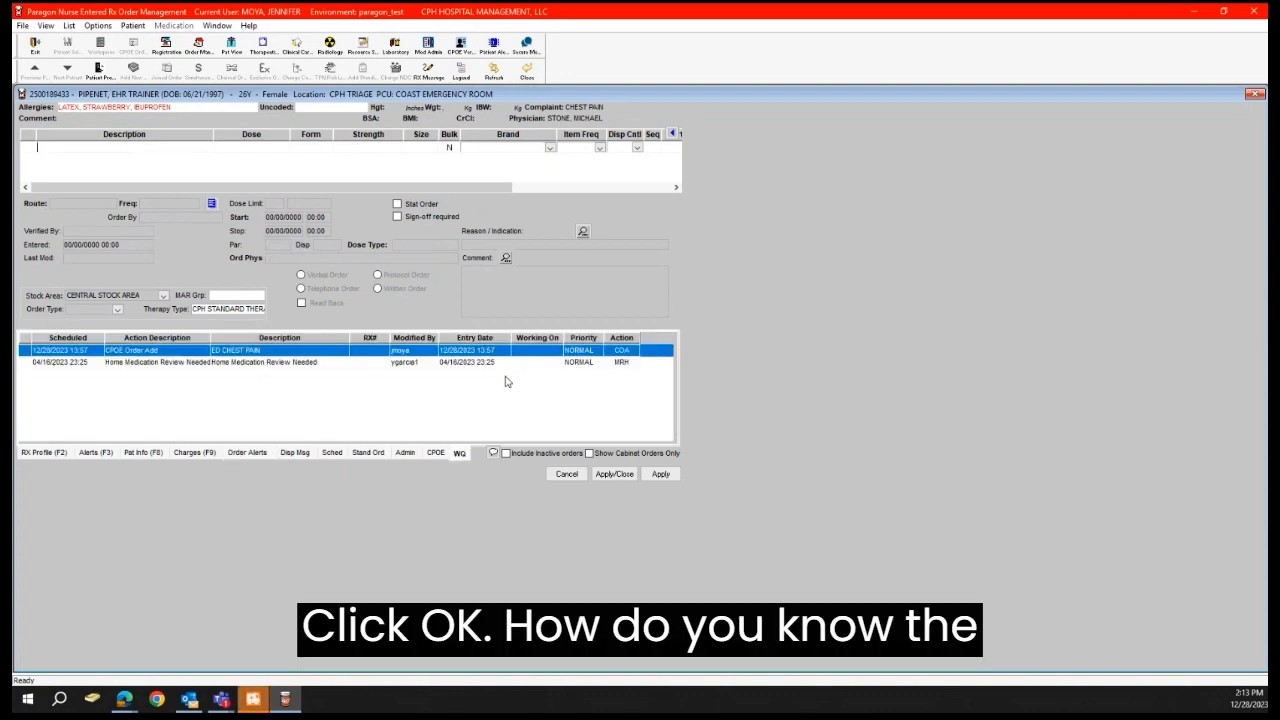
Step: Check the patient's RX Profile for the morphine order and view its details
{"action": "left_click", "coordinate": [55, 455]}
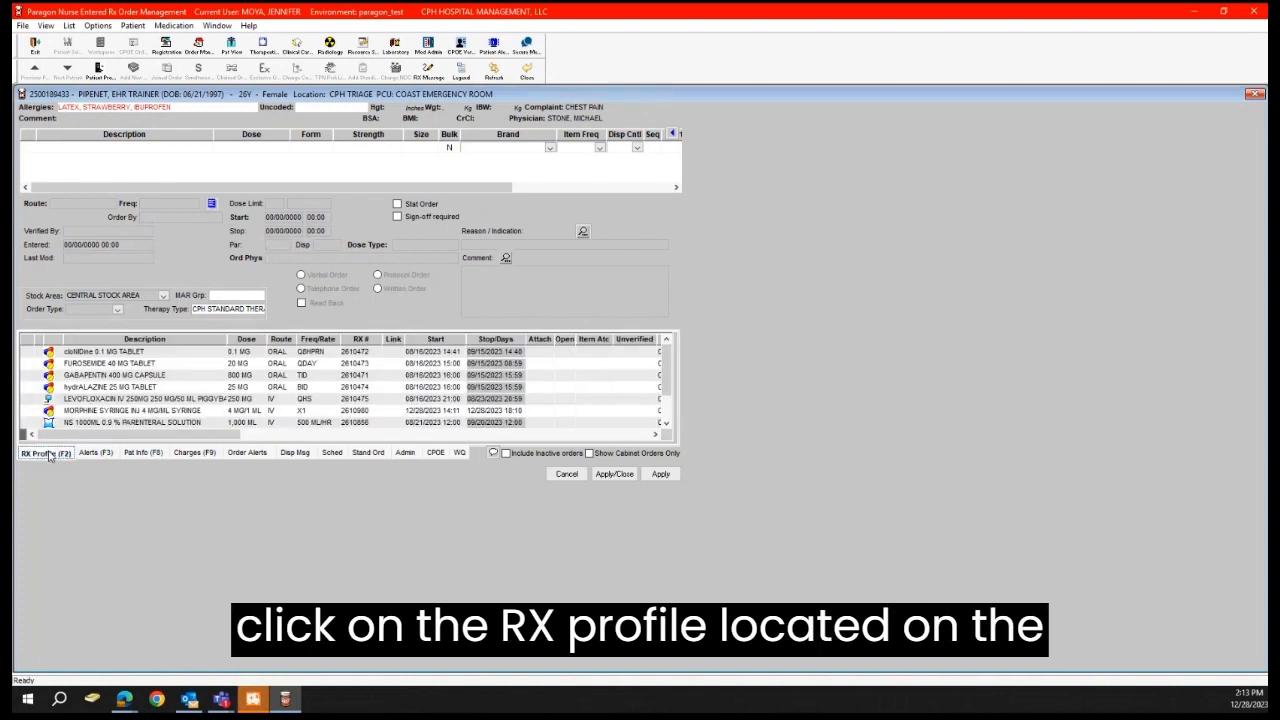
{"action": "scroll", "coordinate": [126, 403], "scroll_direction": "down", "scroll_amount": 1}
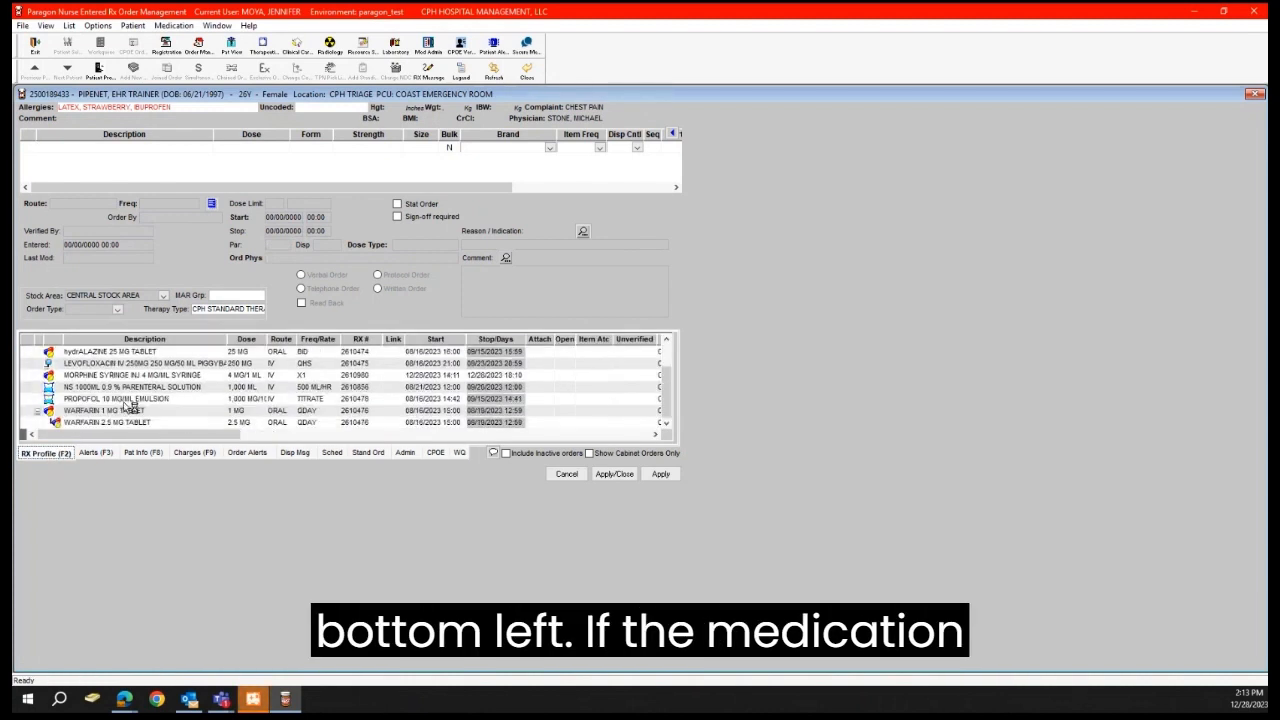
{"action": "scroll", "coordinate": [137, 411], "scroll_direction": "up", "scroll_amount": 1}
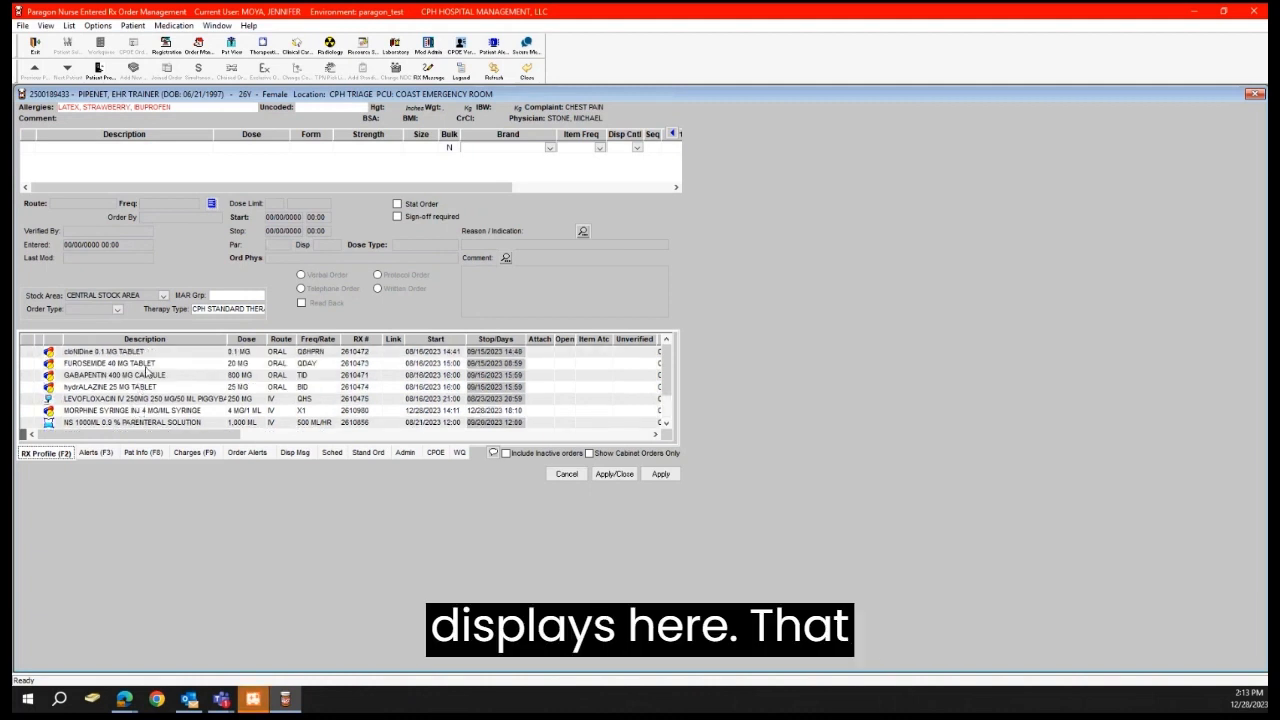
{"action": "double_click", "coordinate": [166, 411]}
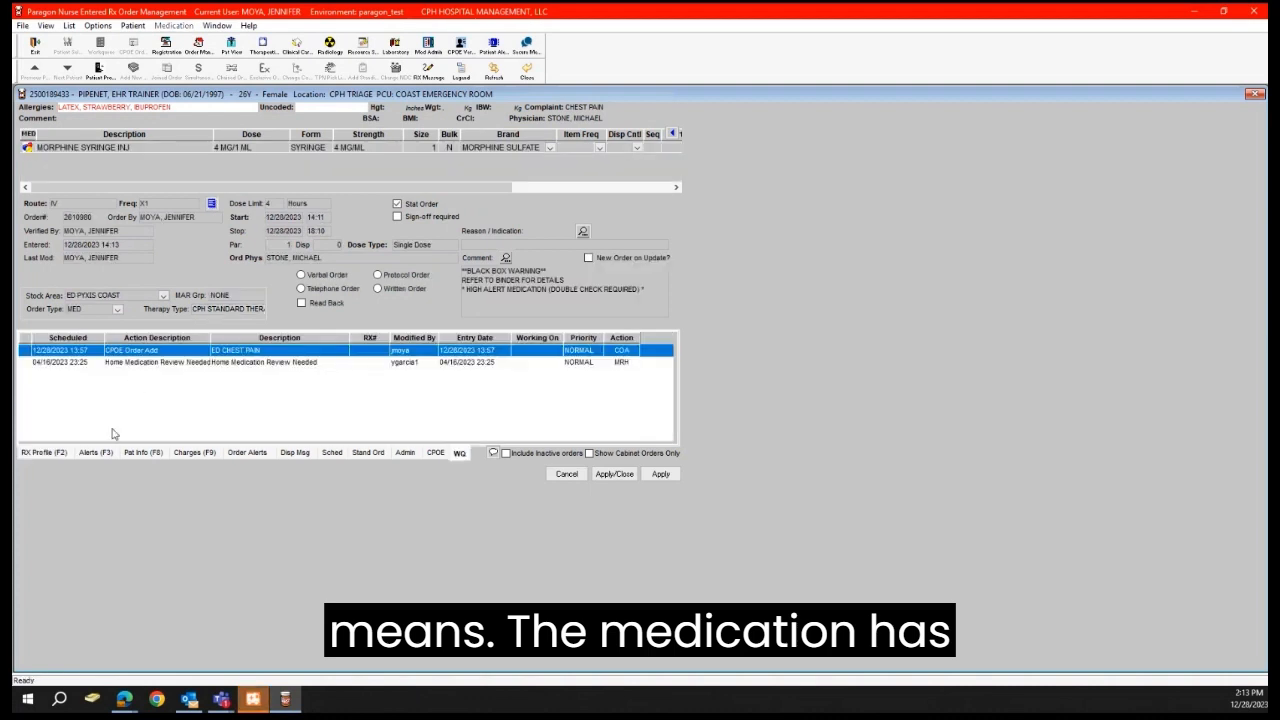
{"action": "left_click", "coordinate": [52, 454]}
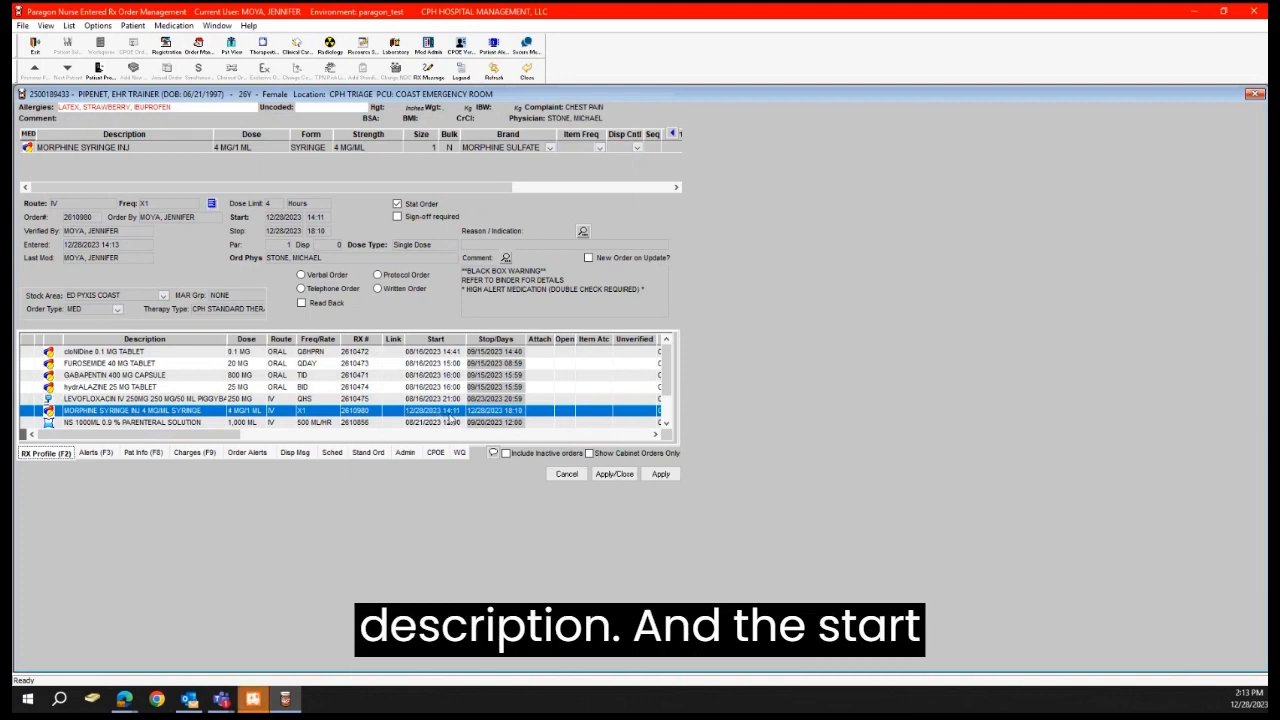
Step: Open the ED CHEST PAIN order set from the work queue and automatically add its active medications
{"action": "left_click", "coordinate": [459, 454]}
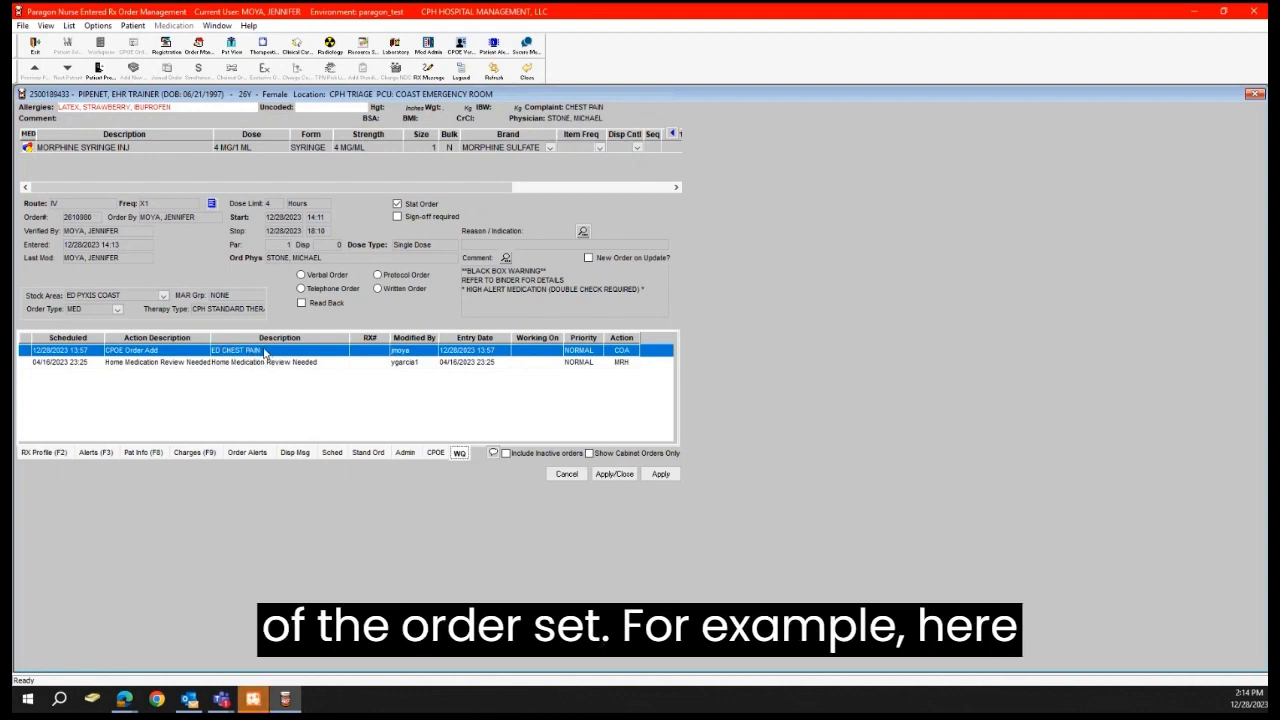
{"action": "double_click", "coordinate": [265, 354]}
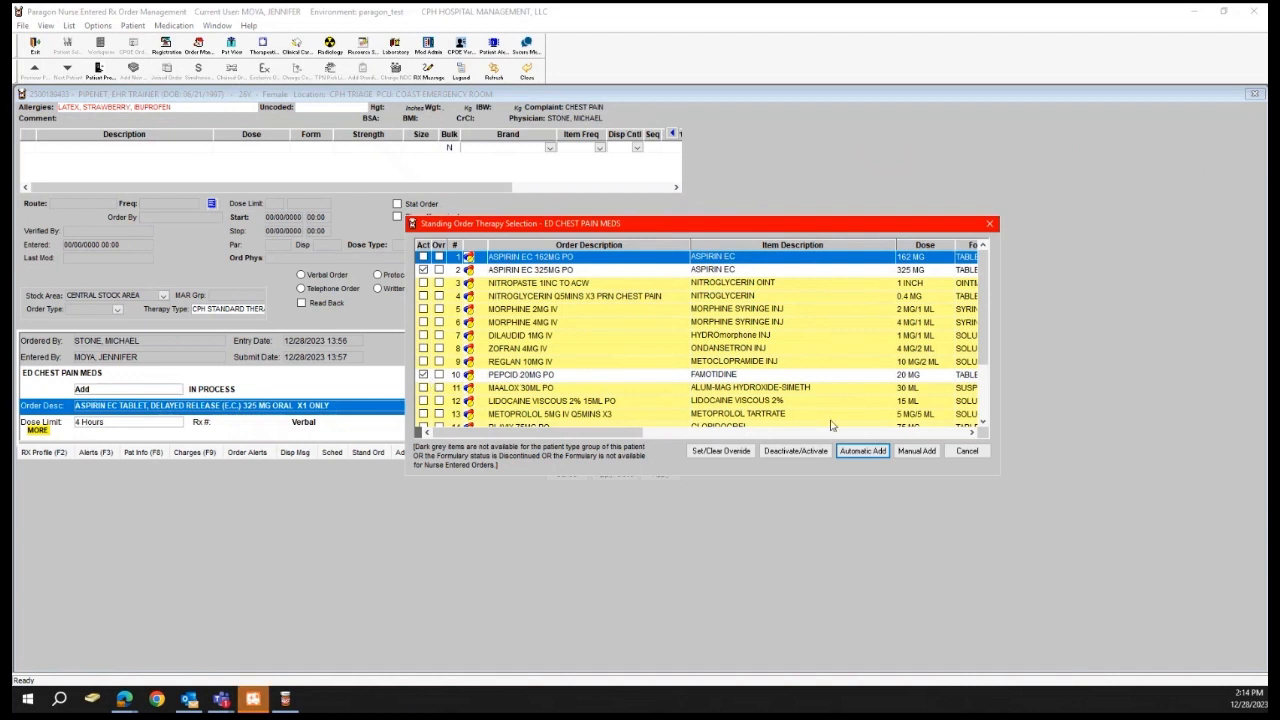
{"action": "left_click", "coordinate": [853, 450]}
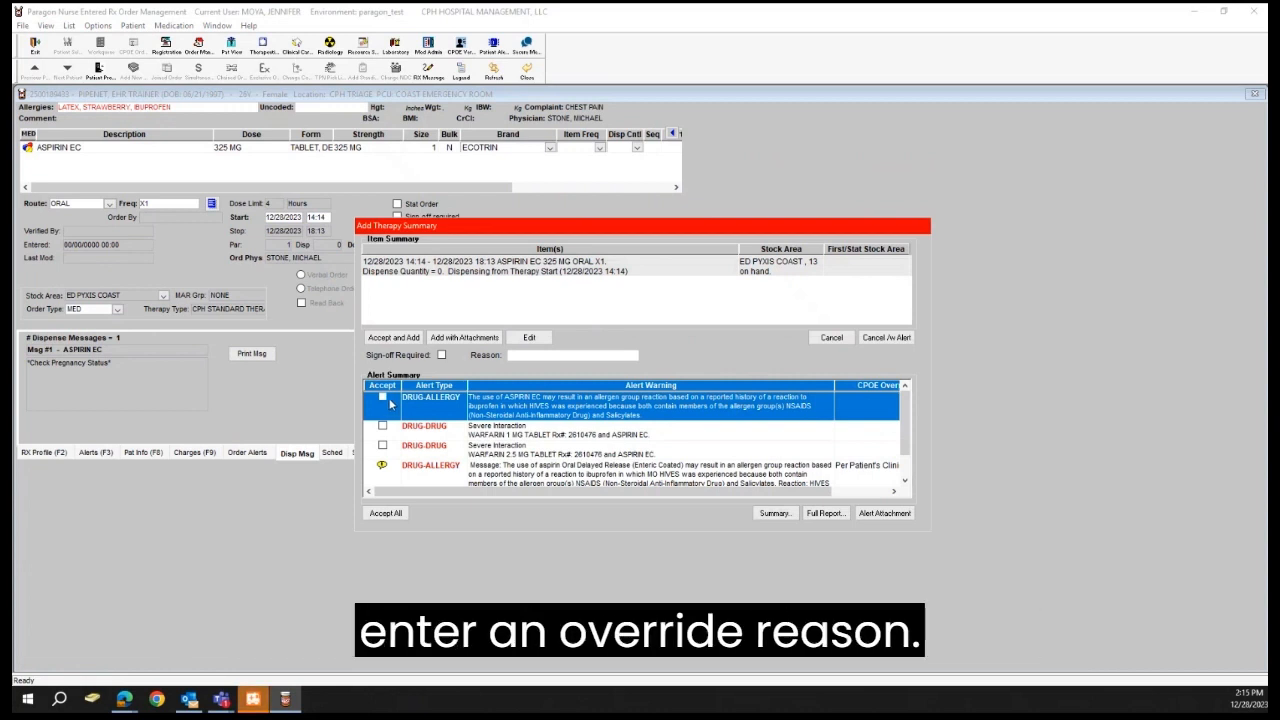
Step: Accept all alerts for ASPIRIN EC 325 MG with the reason Per Patient's Clinical Needs applied to all remaining alerts, and add the order
{"action": "left_click", "coordinate": [386, 399]}
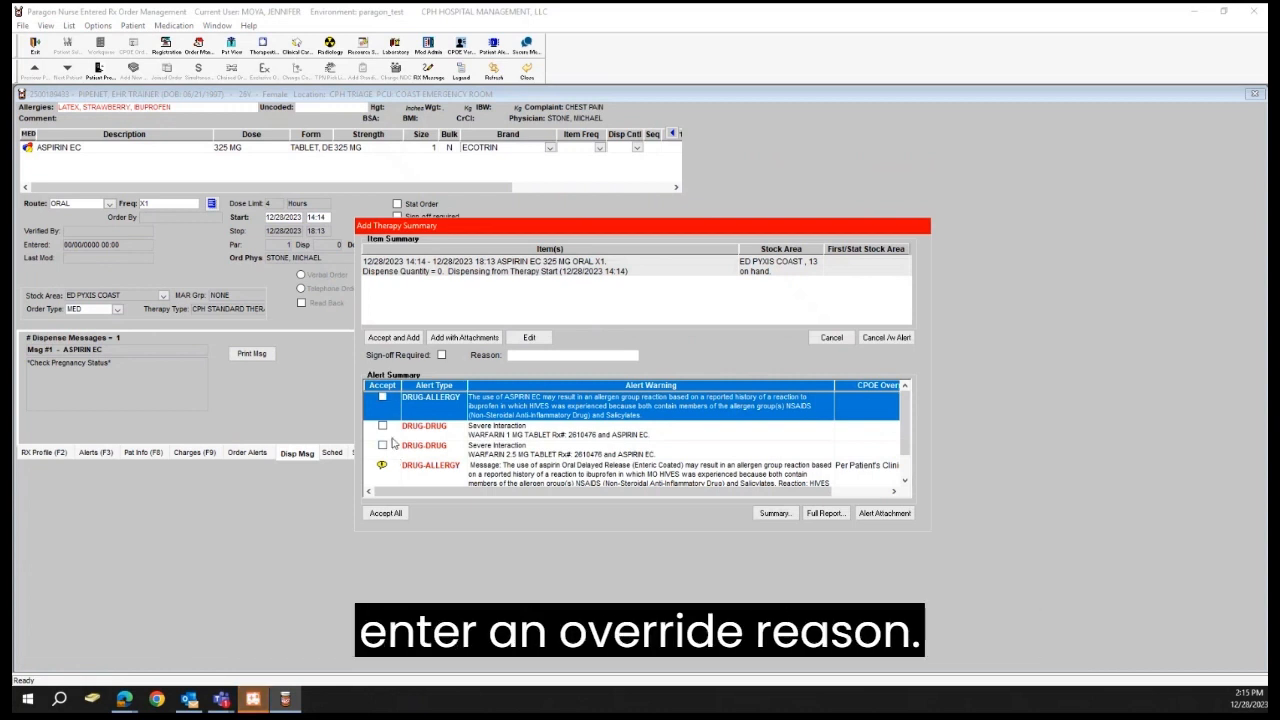
{"action": "left_click", "coordinate": [388, 514]}
{"action": "left_click", "coordinate": [728, 392]}
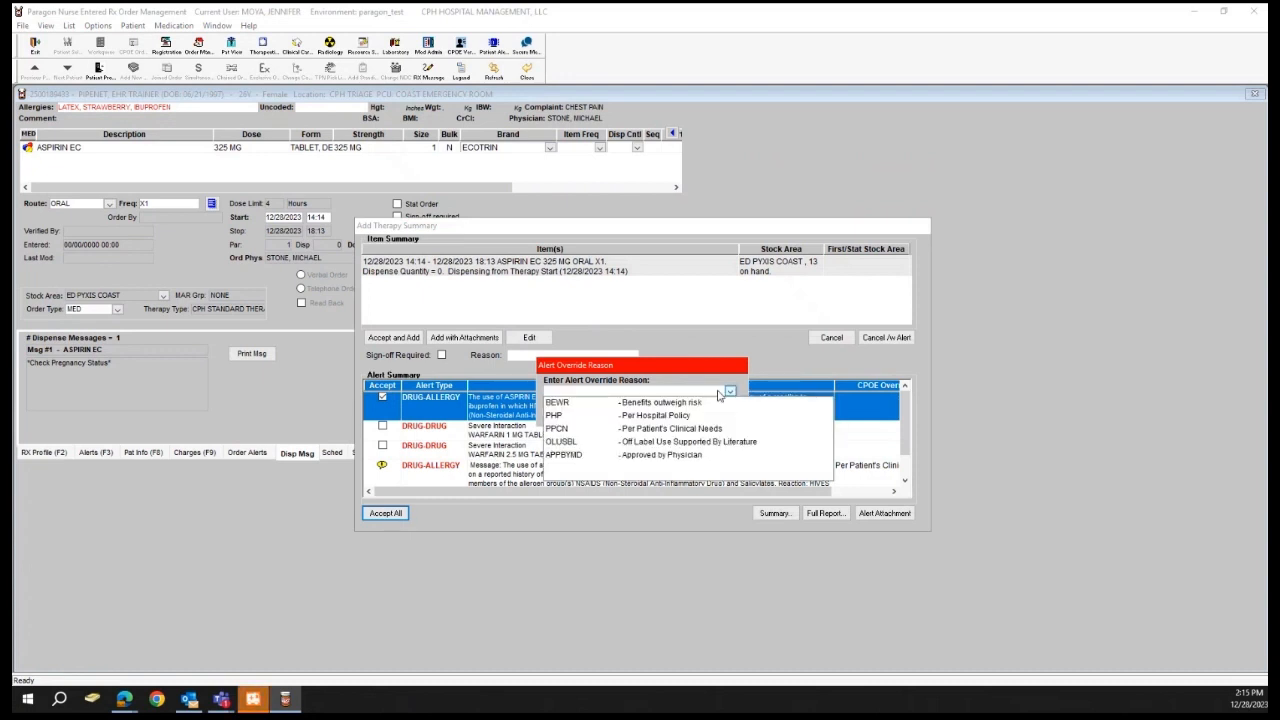
{"action": "left_click", "coordinate": [637, 430]}
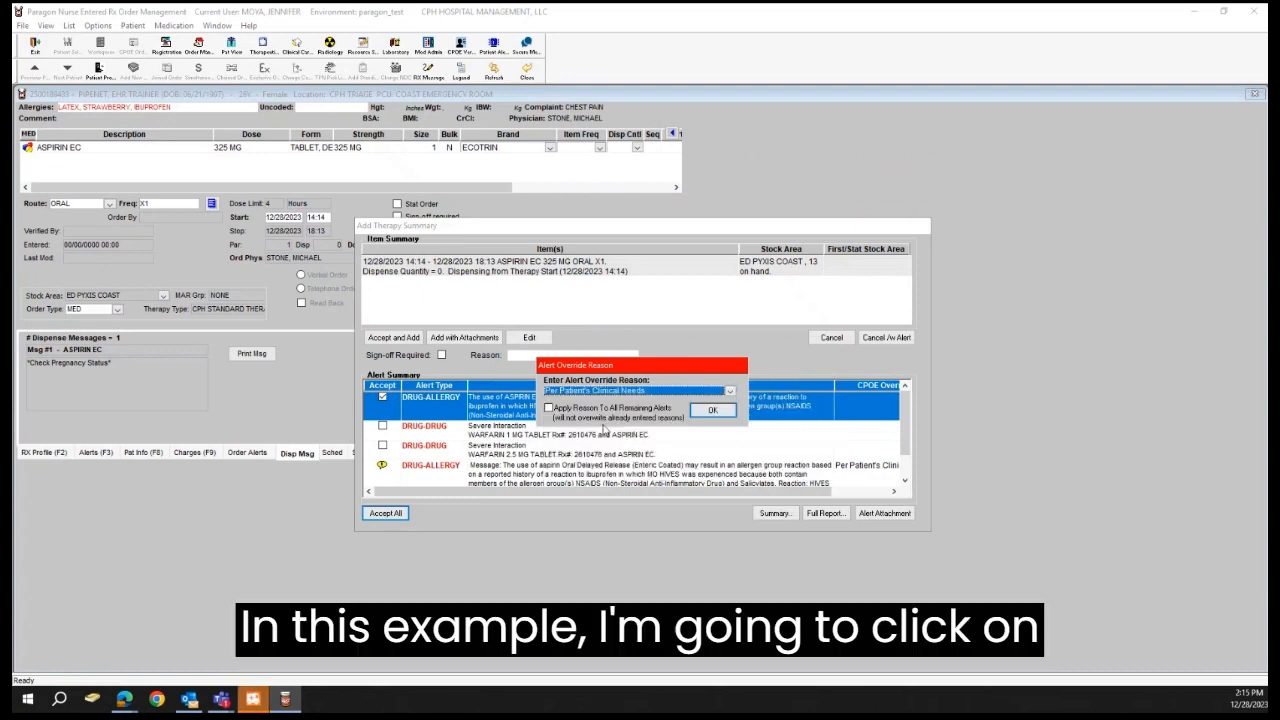
{"action": "left_click", "coordinate": [549, 408]}
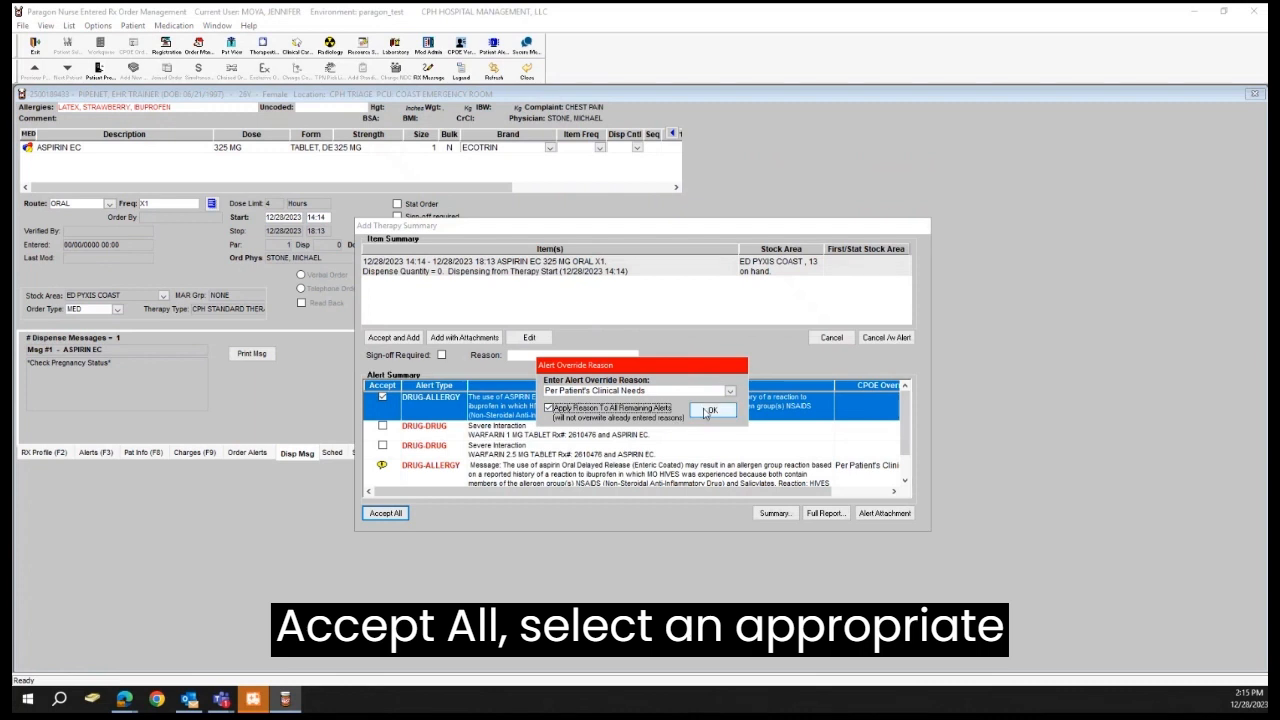
{"action": "left_click", "coordinate": [708, 411]}
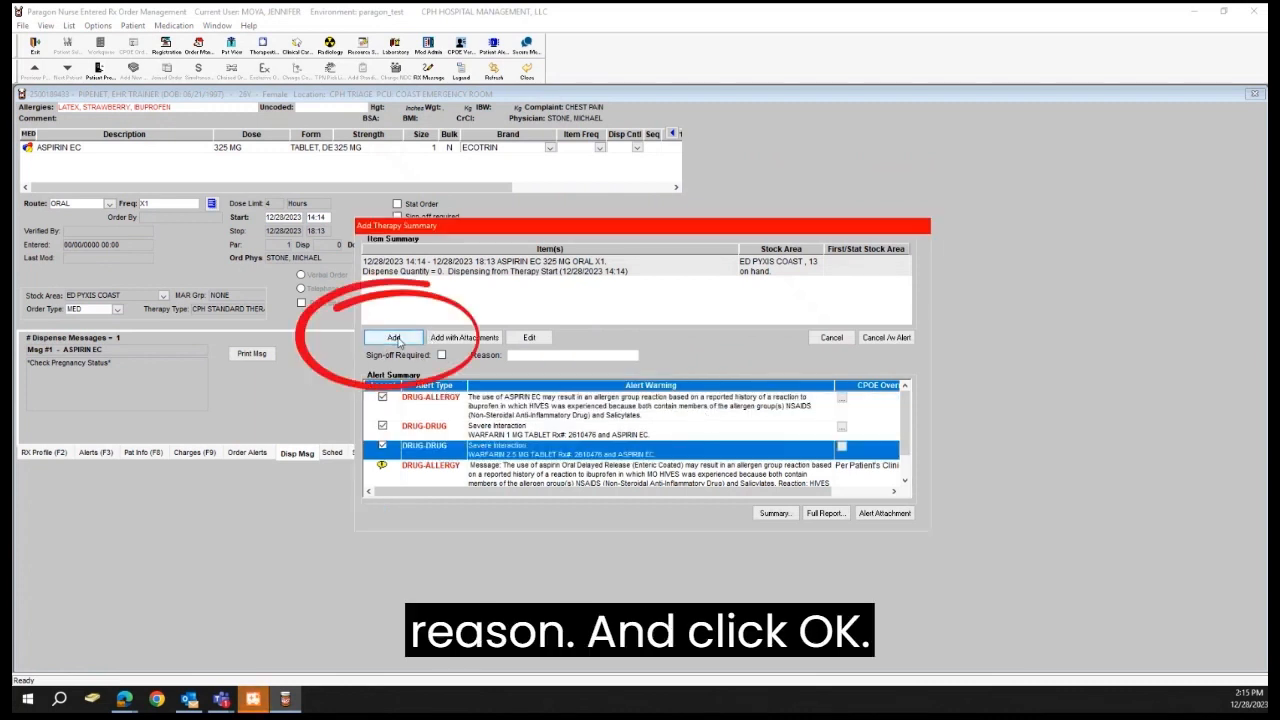
{"action": "left_click", "coordinate": [397, 338]}
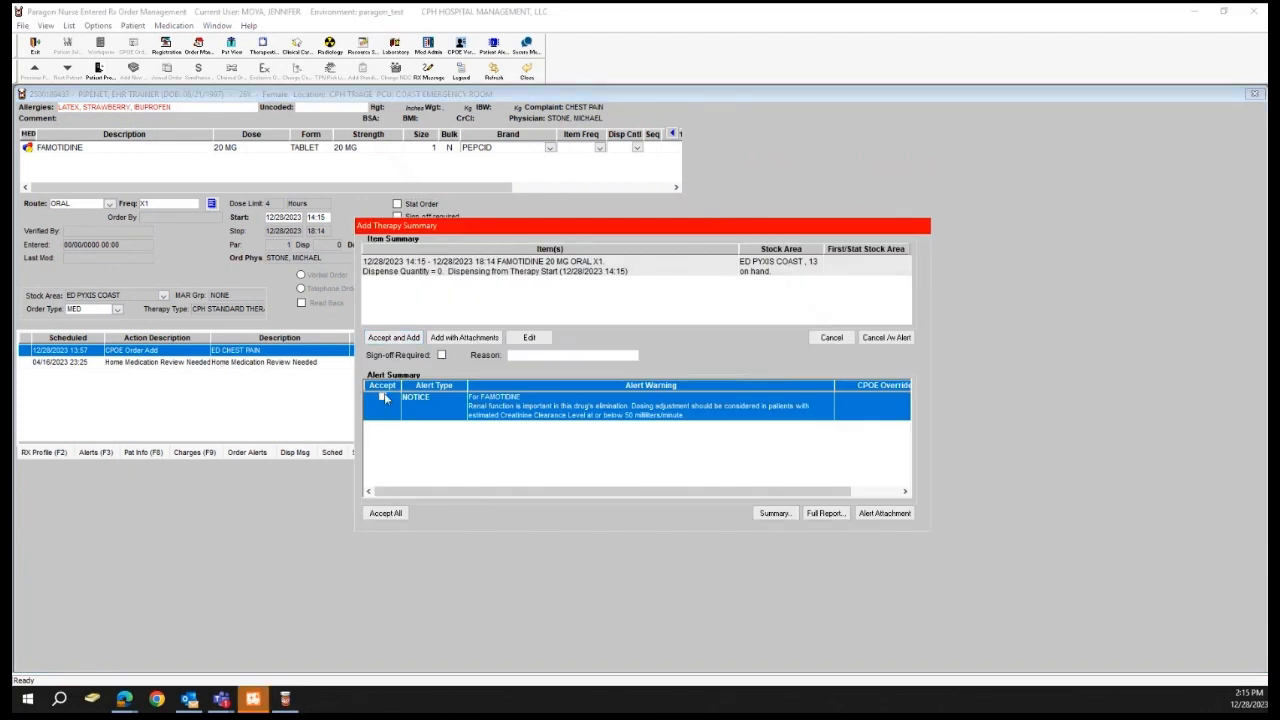
Step: Accept the FAMOTIDINE 20 MG notice with the override reason Per Patient's Clinical Needs and add the order
{"action": "left_click", "coordinate": [383, 397]}
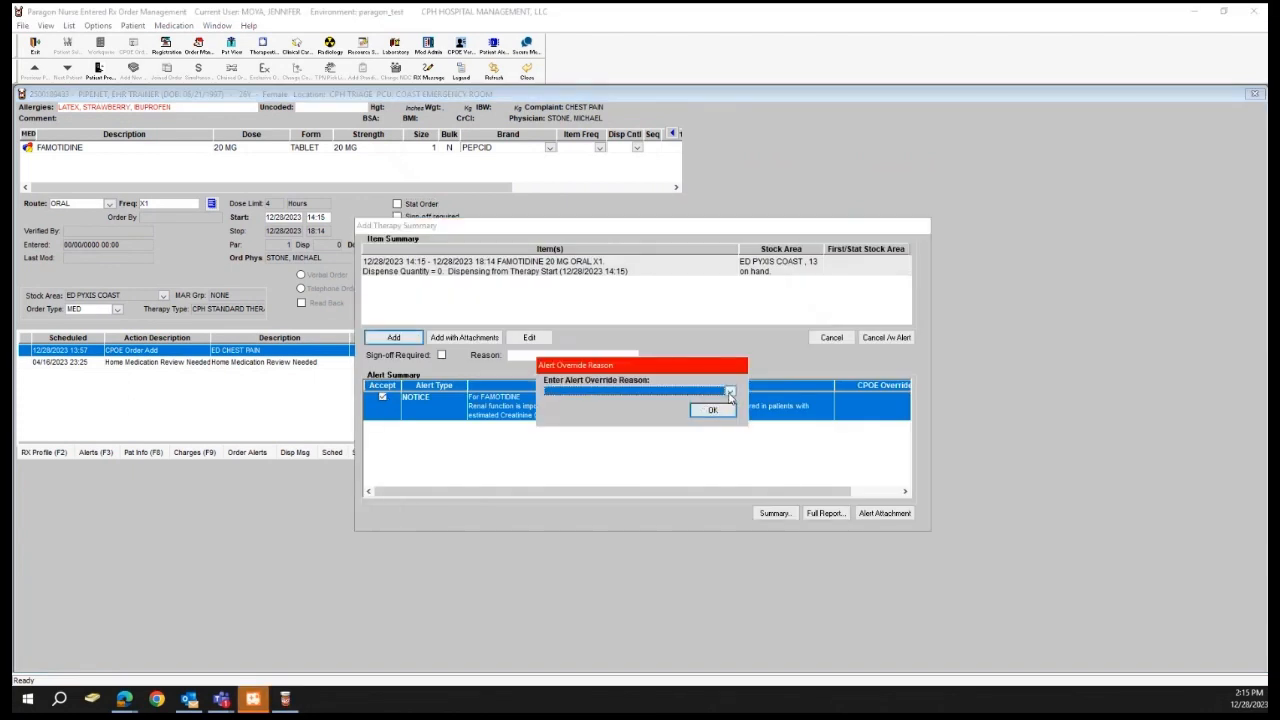
{"action": "left_click", "coordinate": [730, 392]}
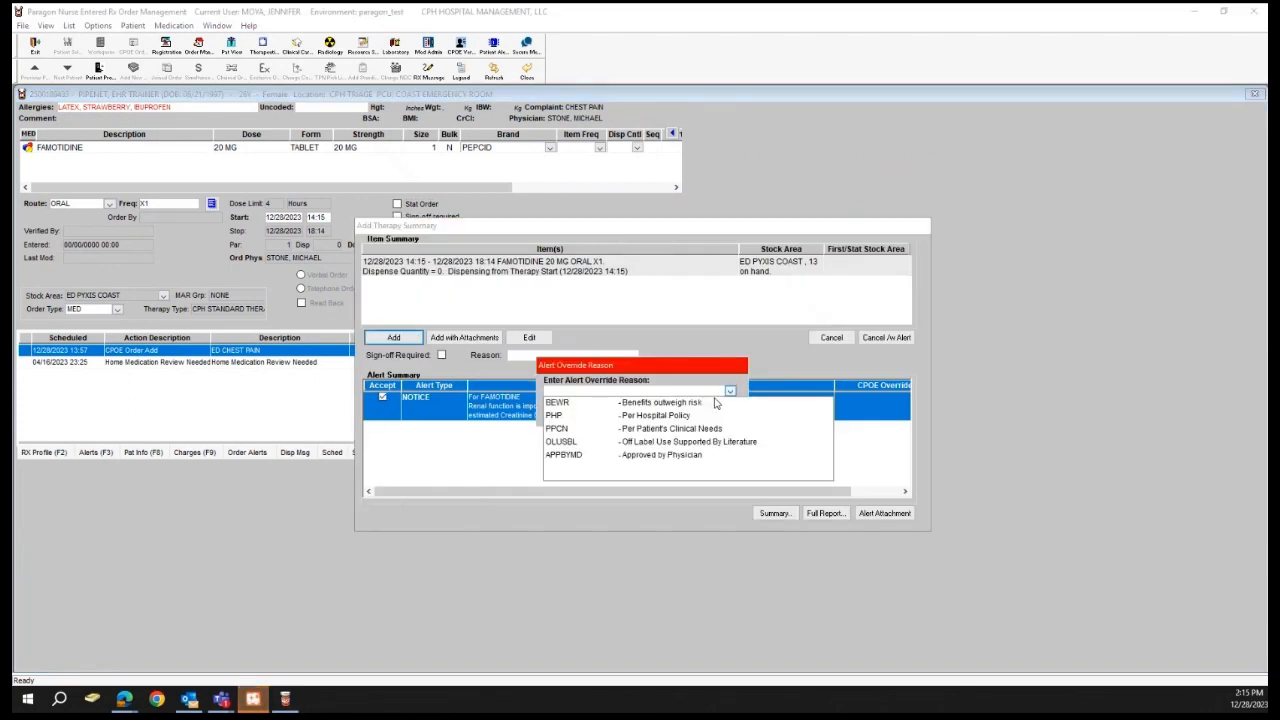
{"action": "left_click", "coordinate": [658, 430]}
{"action": "left_click", "coordinate": [710, 416]}
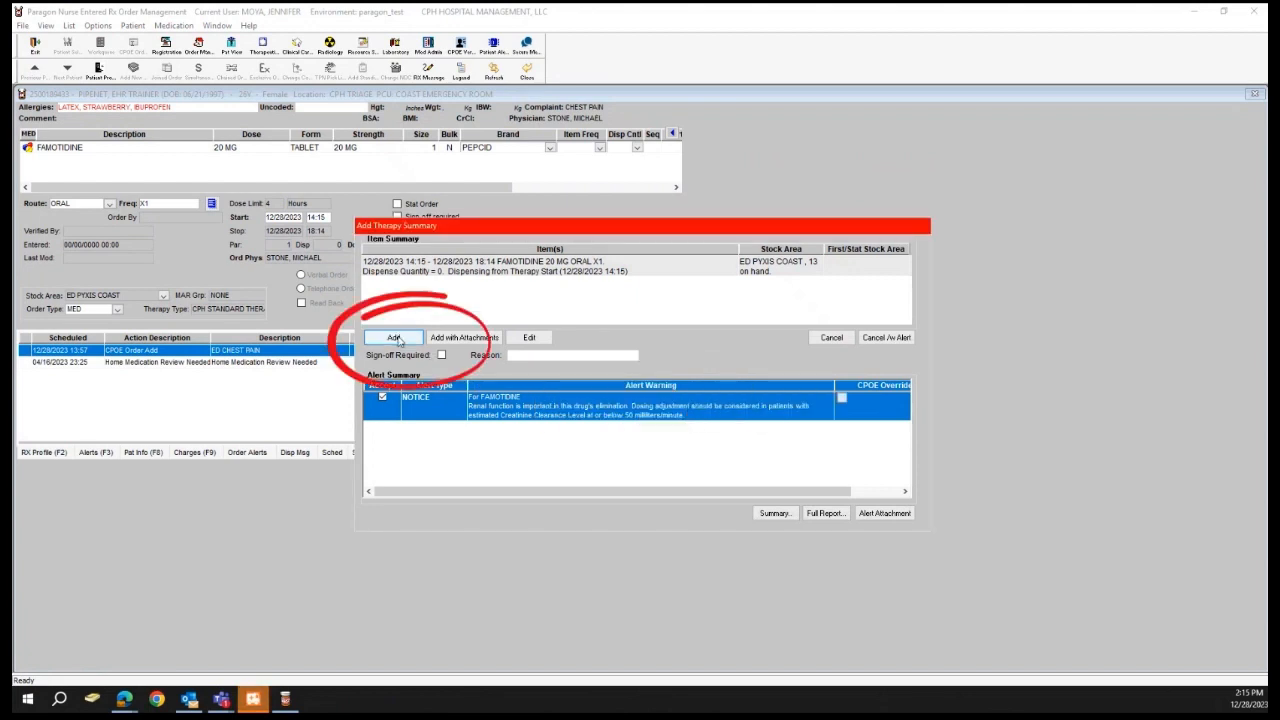
{"action": "left_click", "coordinate": [395, 338]}
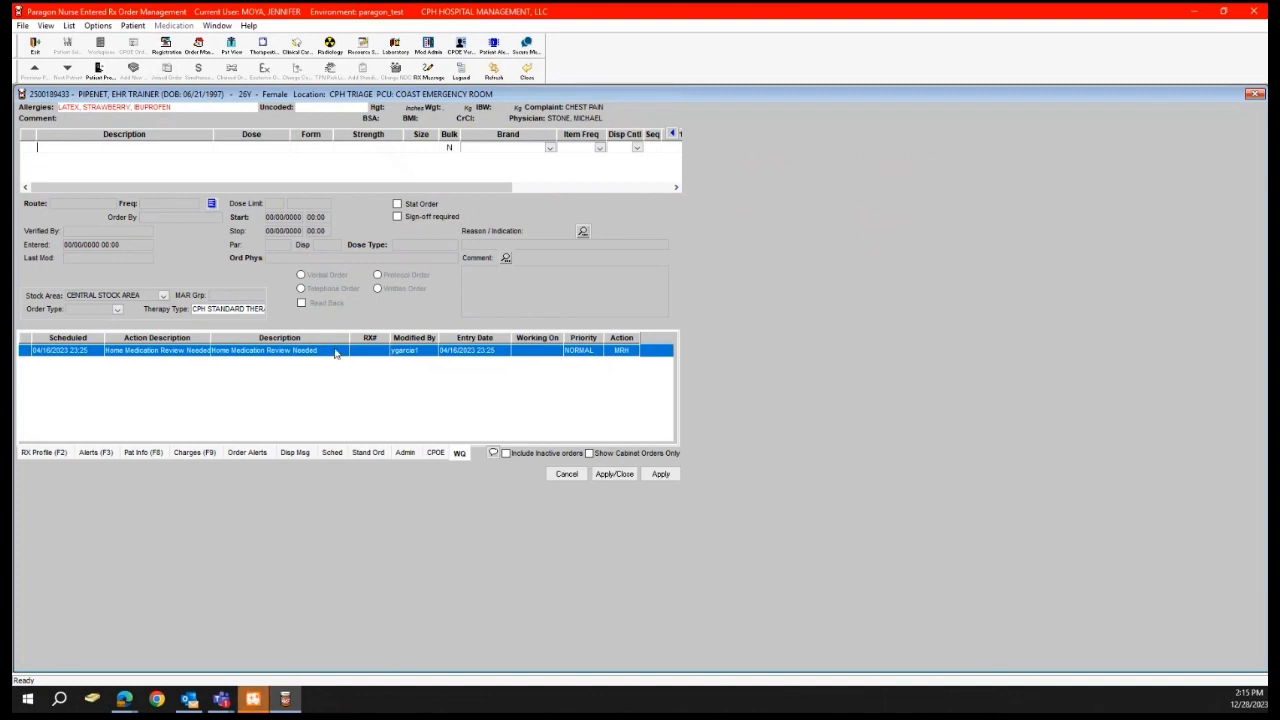
Step: Review the patient's RX Profile for the processed aspirin, famotidine and morphine orders
{"action": "left_click", "coordinate": [45, 453]}
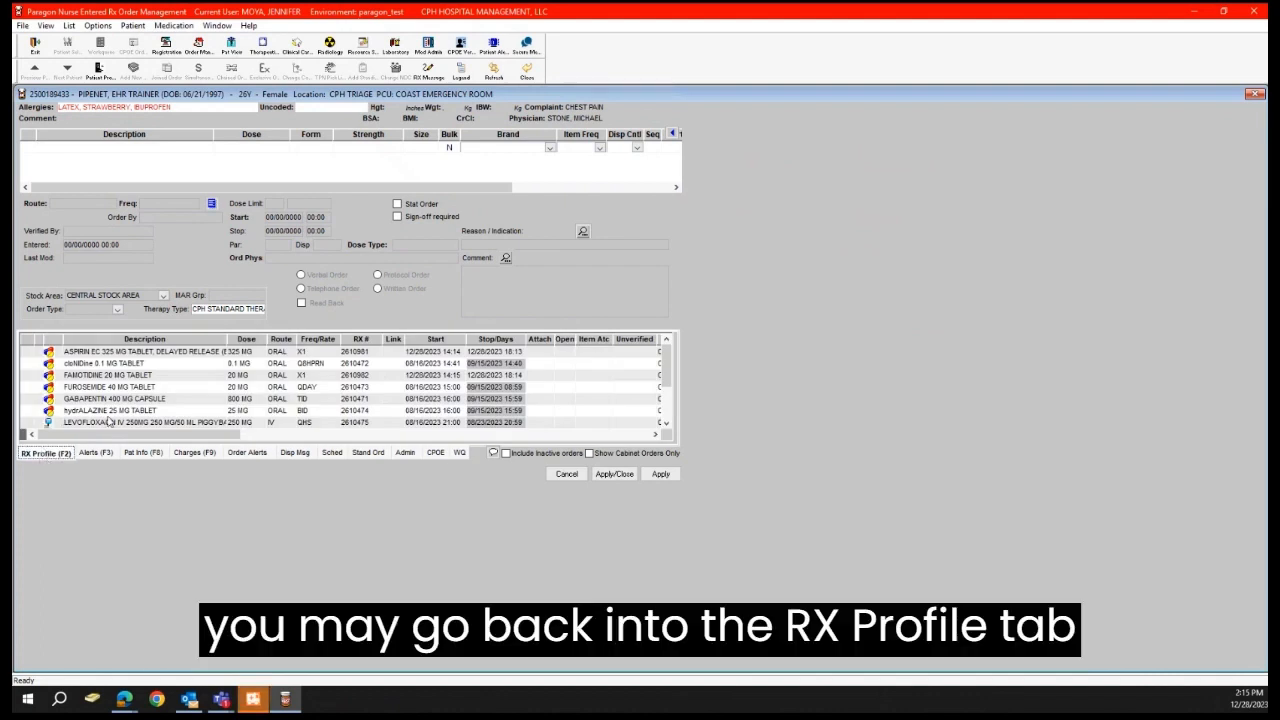
{"action": "scroll", "coordinate": [127, 413], "scroll_direction": "down", "scroll_amount": 1}
{"action": "scroll", "coordinate": [127, 413], "scroll_direction": "down", "scroll_amount": 1}
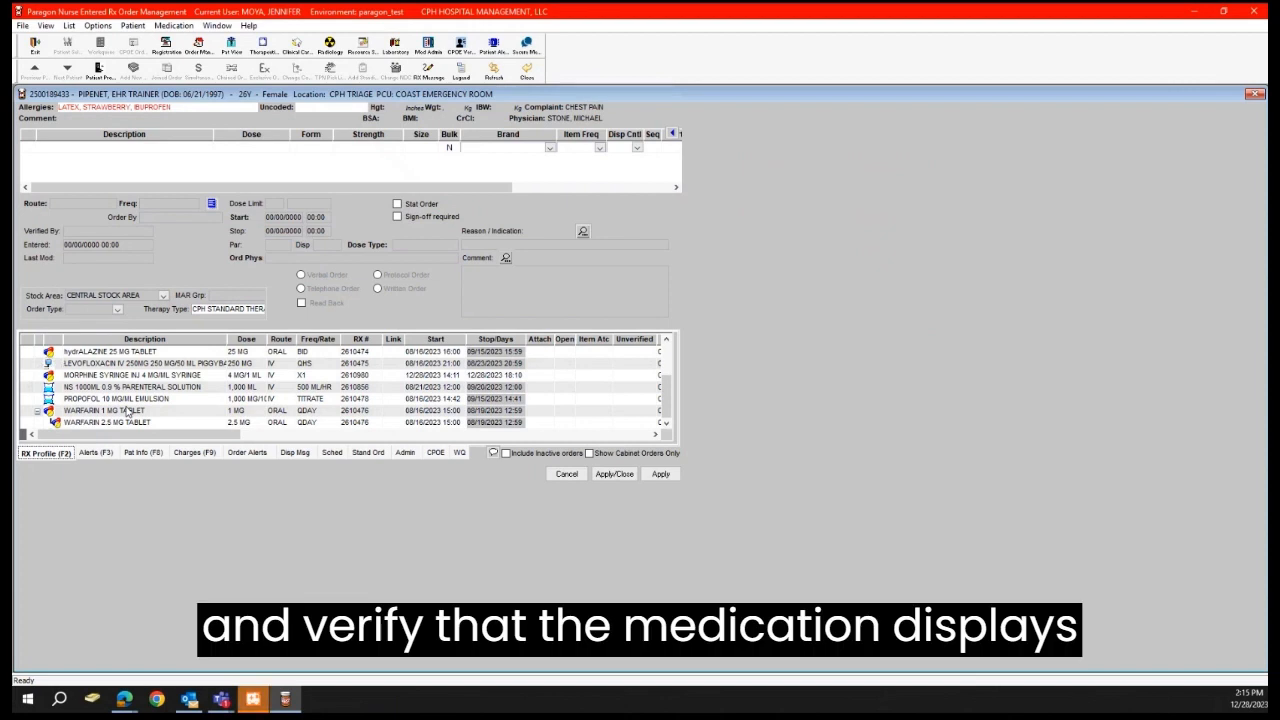
Step: Open the MORPHINE SYRINGE INJ 4 MG/ML order to check its processed details, and find it in the patient's RX Profile
{"action": "double_click", "coordinate": [147, 376]}
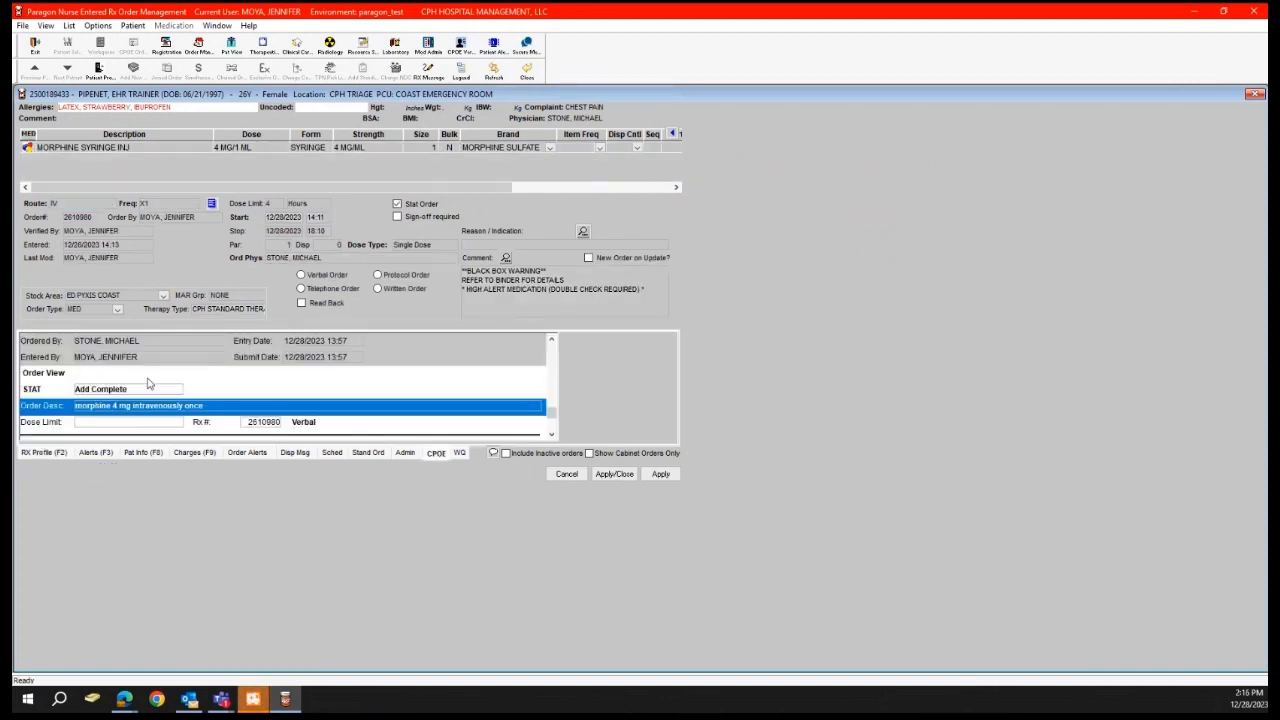
{"action": "left_click", "coordinate": [45, 452]}
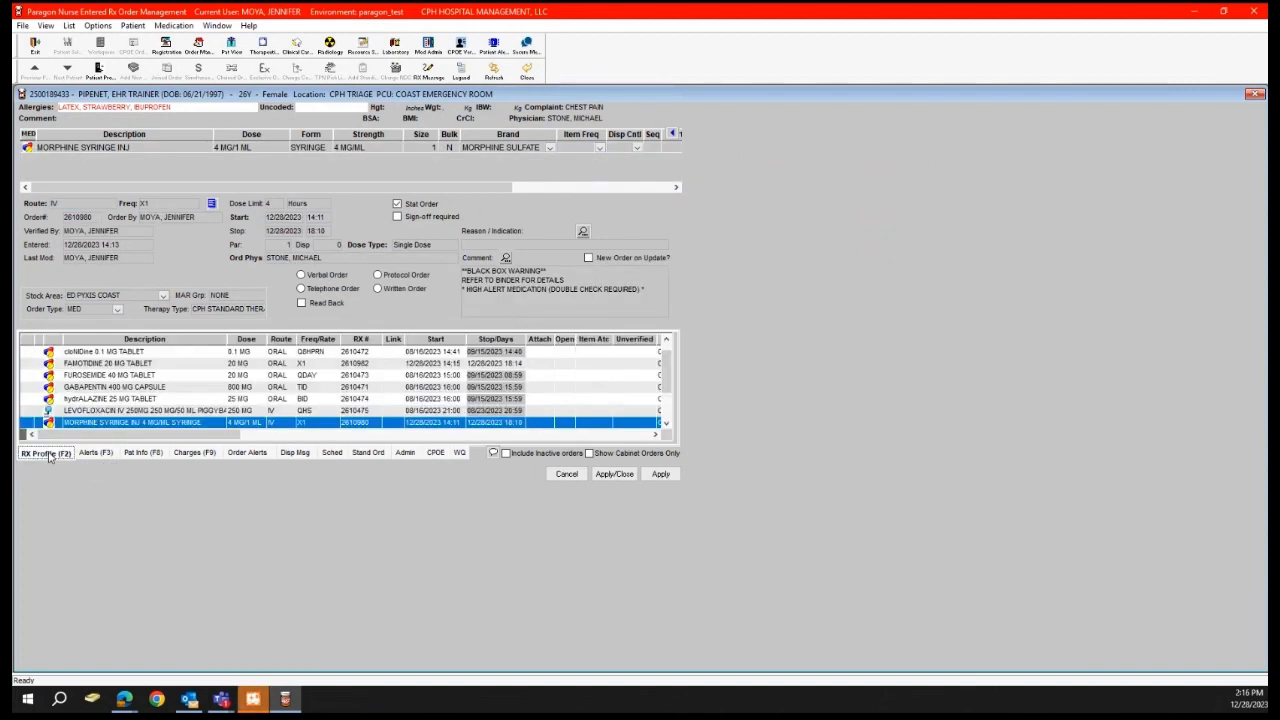
{"action": "scroll", "coordinate": [127, 410], "scroll_direction": "down", "scroll_amount": 1}
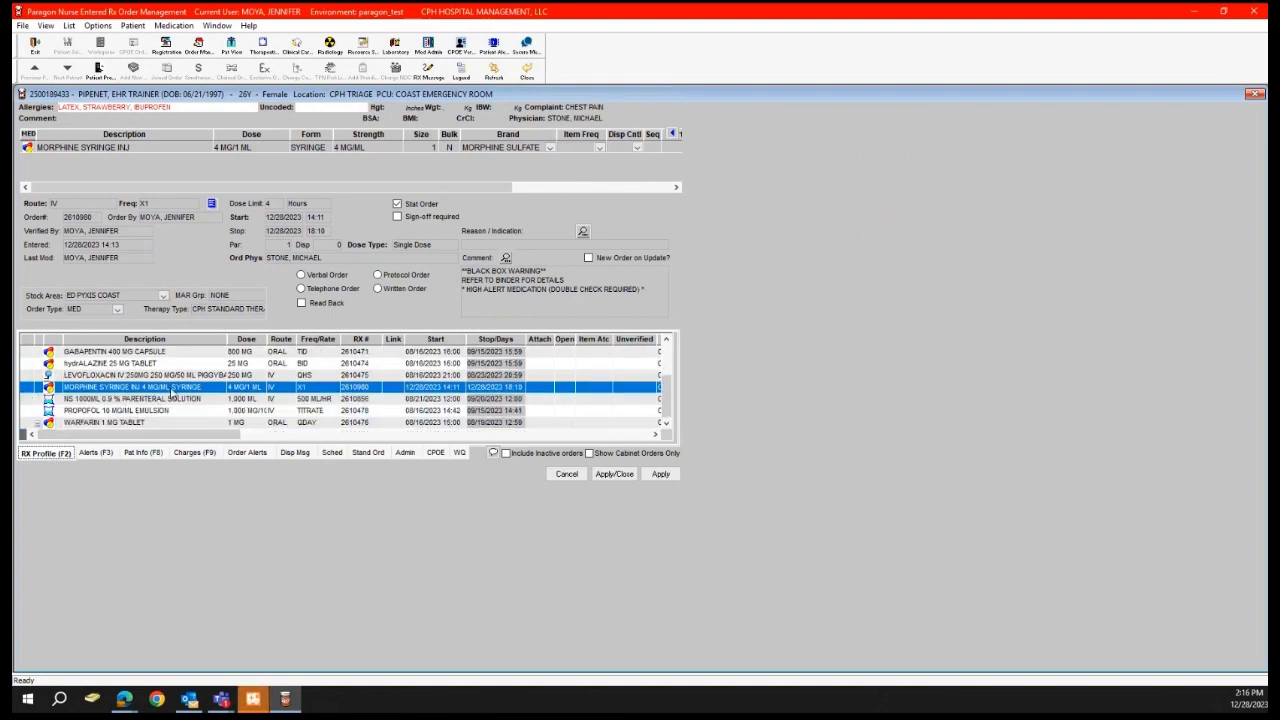
{"action": "scroll", "coordinate": [183, 393], "scroll_direction": "down", "scroll_amount": 1}
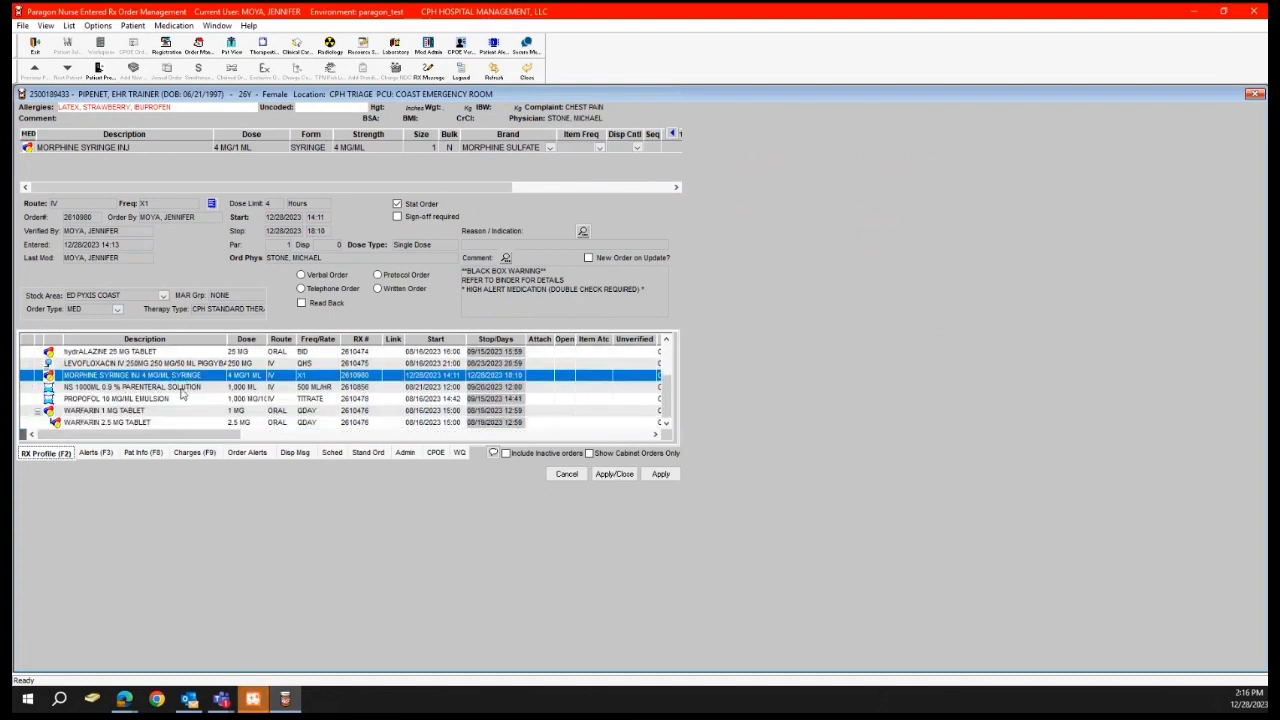
{"action": "scroll", "coordinate": [183, 393], "scroll_direction": "up", "scroll_amount": 2}
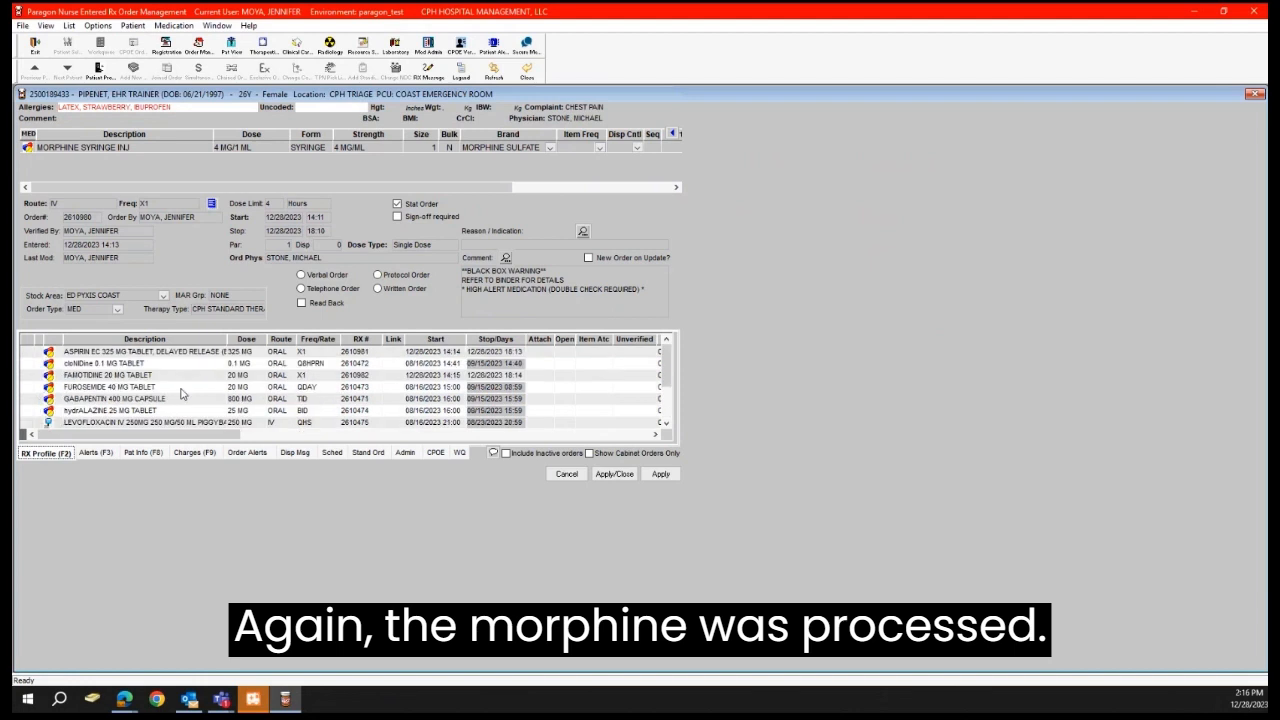
Step: Check the processed details of the ASPIRIN EC 325 MG and FAMOTIDINE 20 MG orders and return to the RX Profile
{"action": "left_click", "coordinate": [486, 353]}
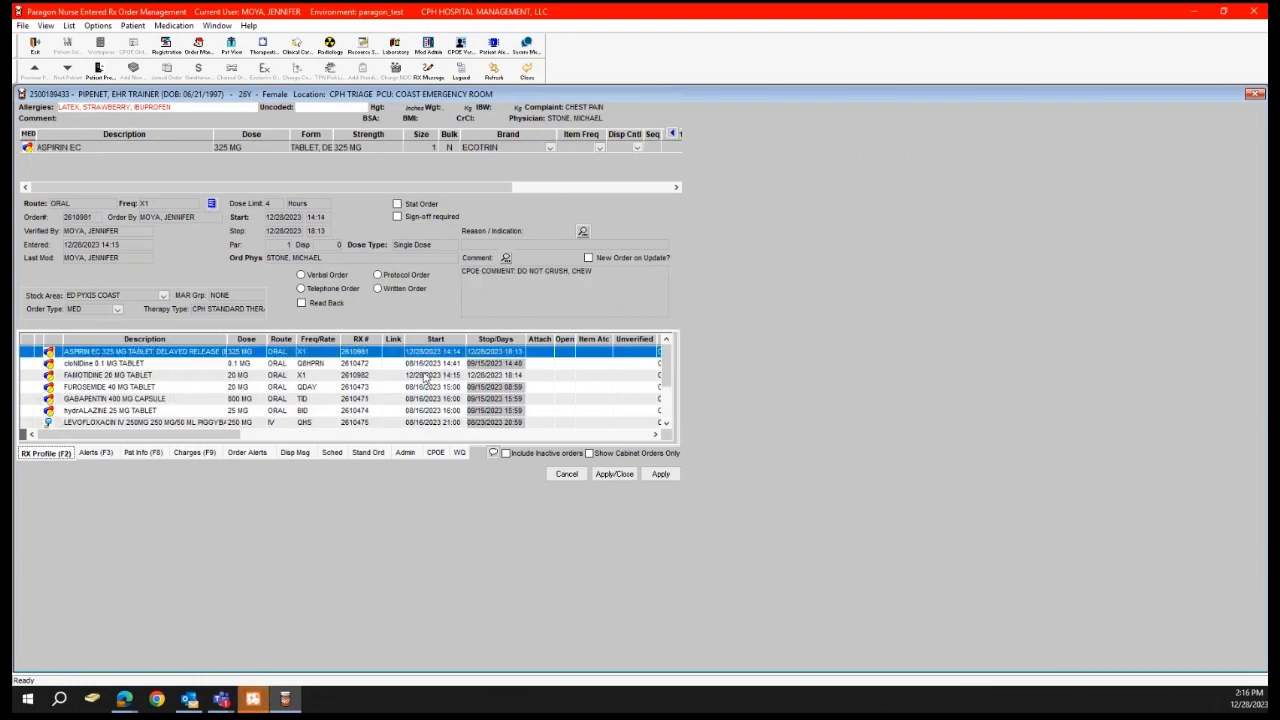
{"action": "double_click", "coordinate": [177, 376]}
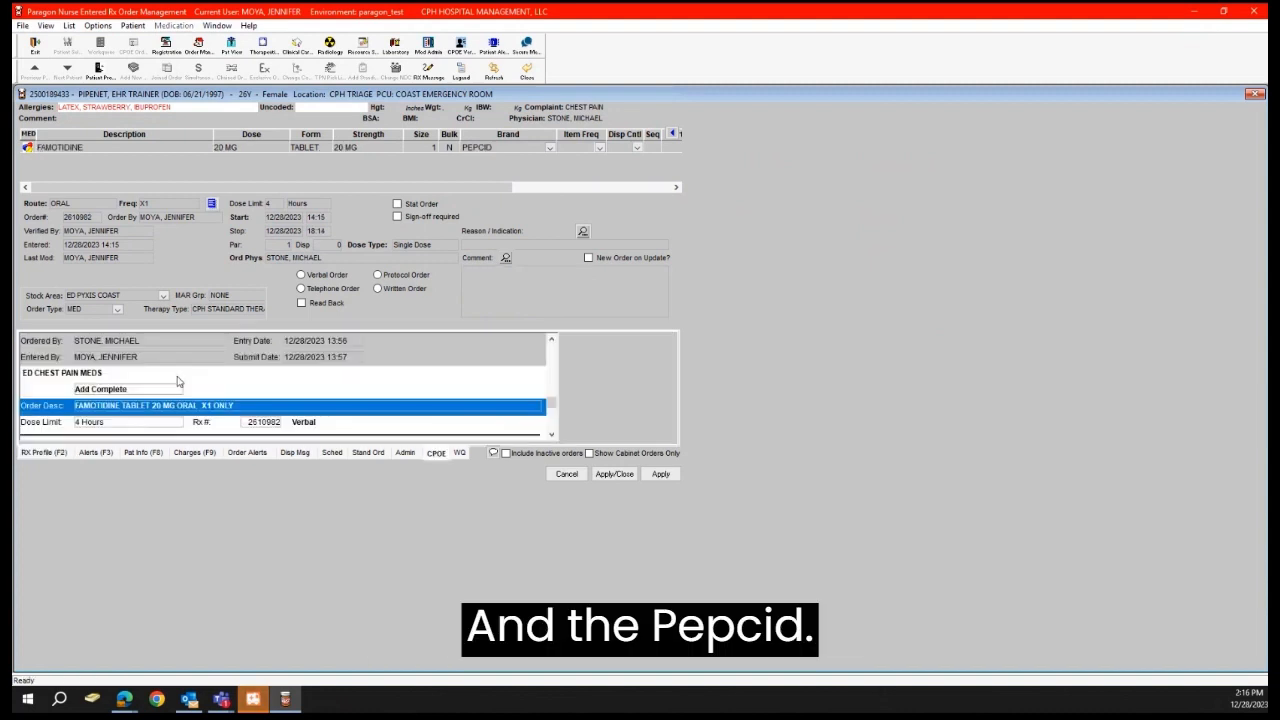
{"action": "left_click", "coordinate": [40, 456]}
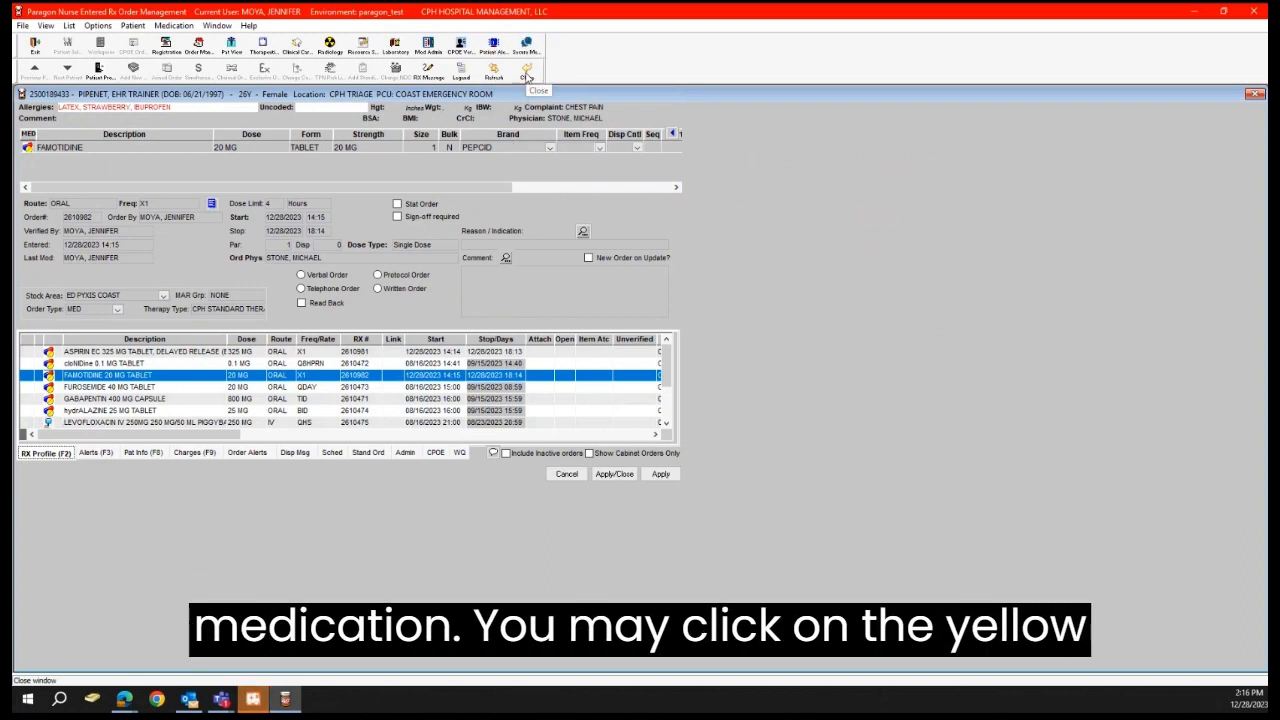
Step: Exit Paragon Nurse Entered Rx Order Management and launch Medication Administration for the triage patient on the Emergency Department tracking board
{"action": "left_click", "coordinate": [527, 77]}
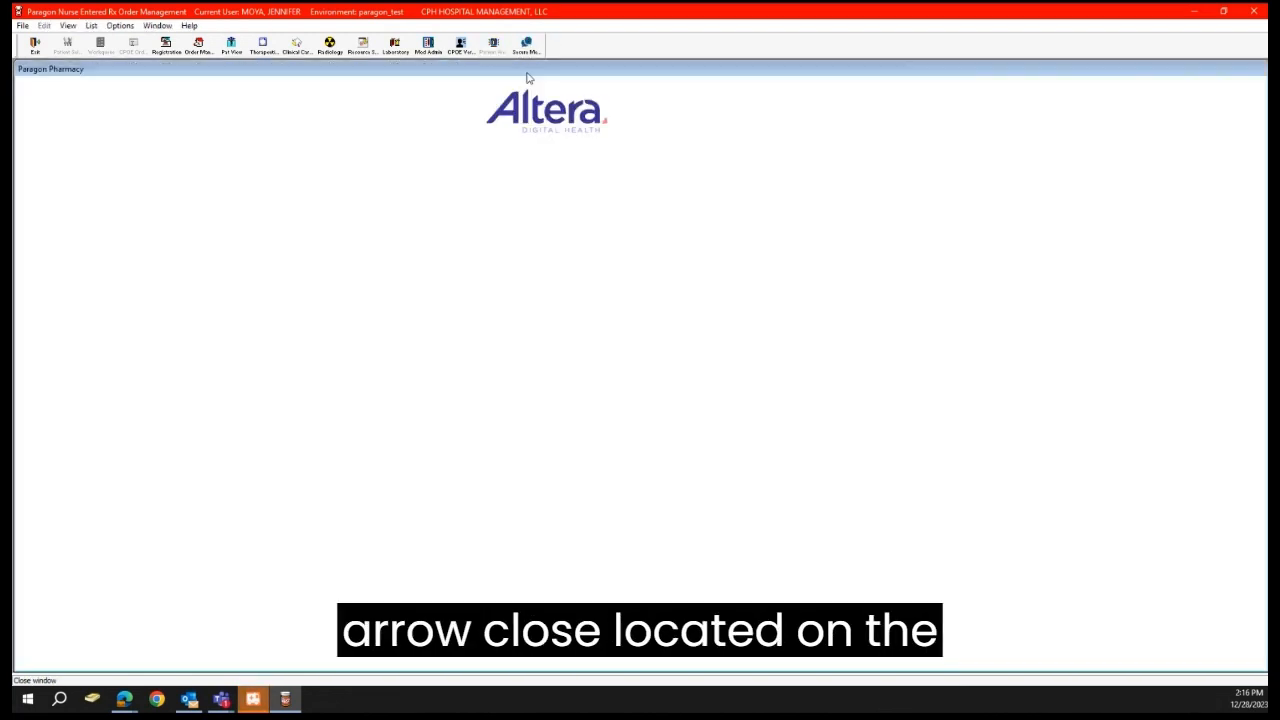
{"action": "left_click", "coordinate": [34, 45]}
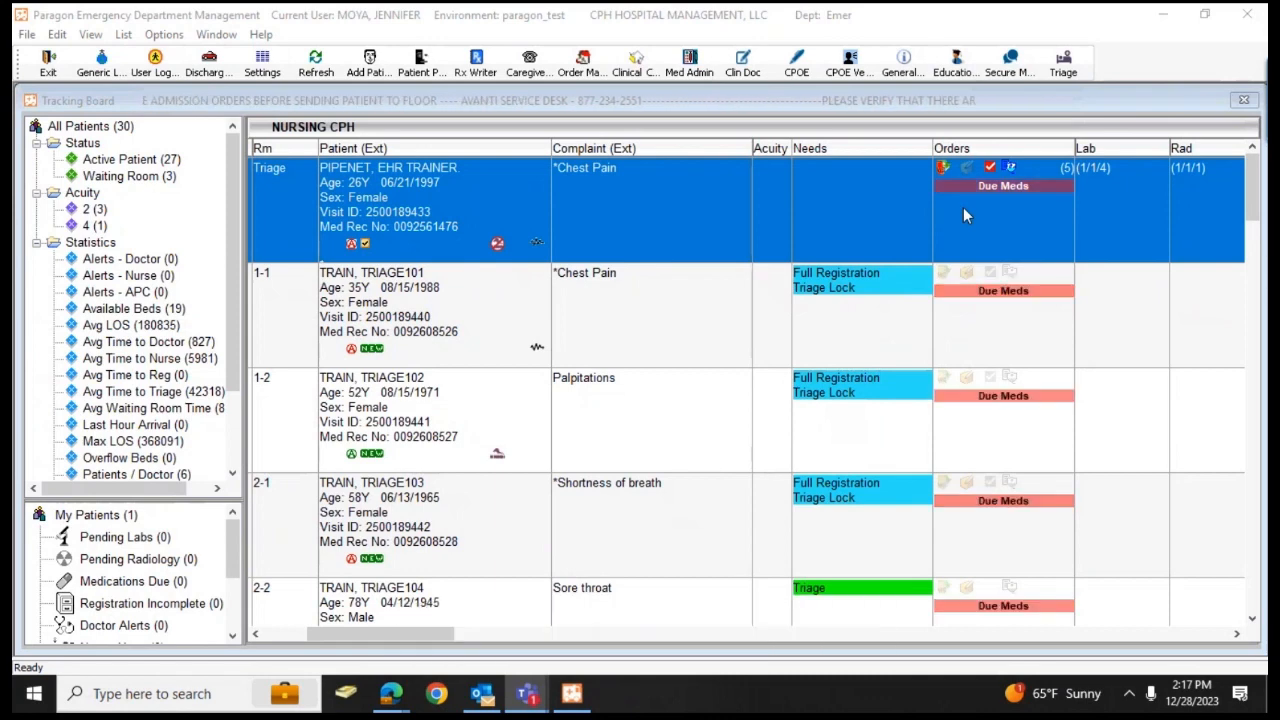
{"action": "left_click", "coordinate": [680, 75]}
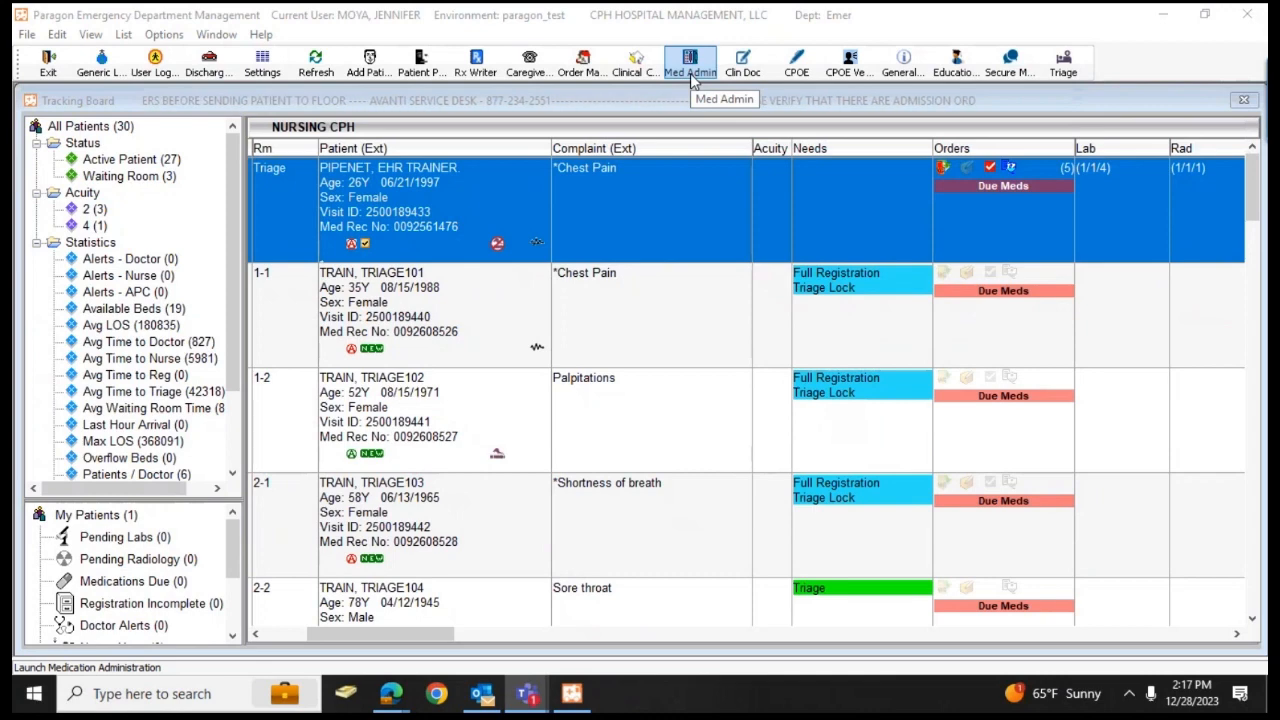